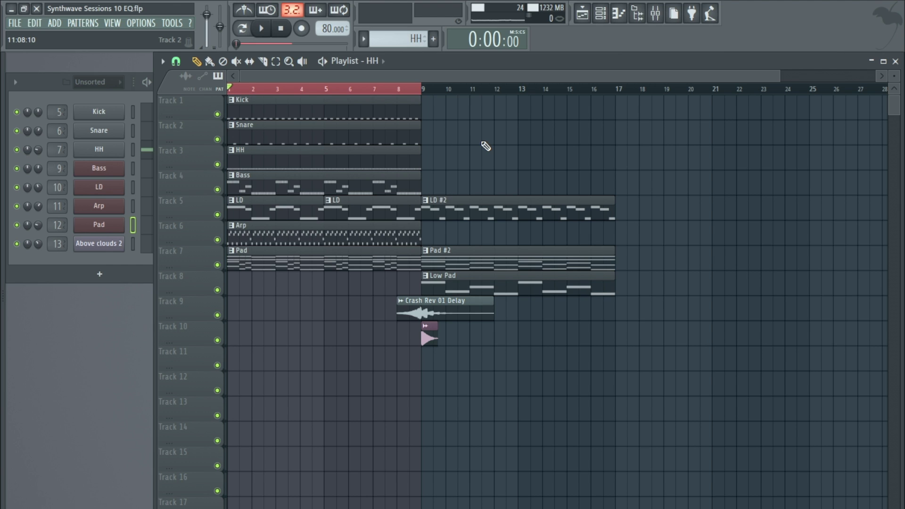
Open the mixer, show the Kick track's FabFilter Pro-Q 2, and play the song briefly to view its spectrum
click(112, 22)
click(129, 80)
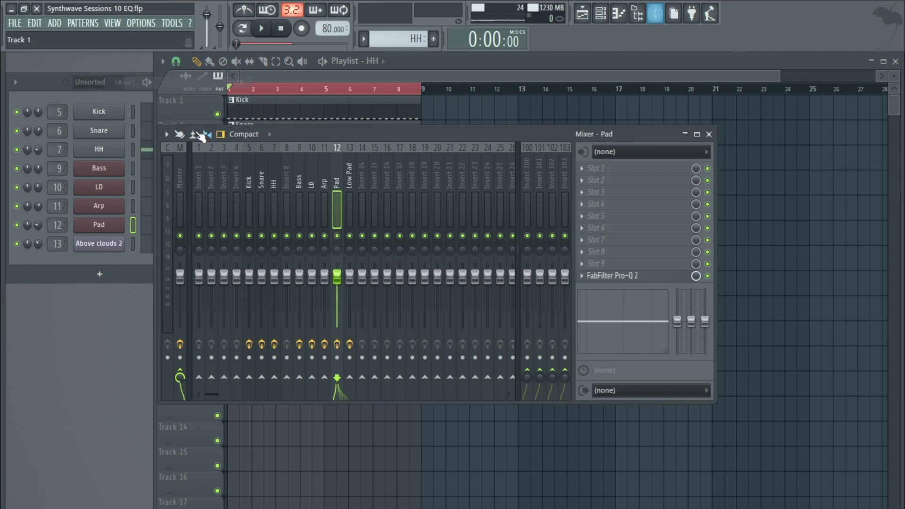
click(249, 174)
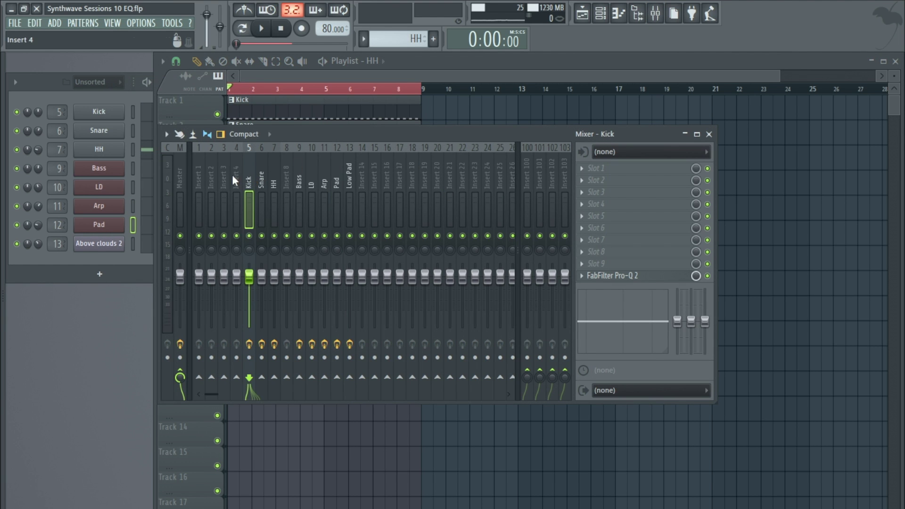
click(176, 176)
click(248, 172)
click(646, 277)
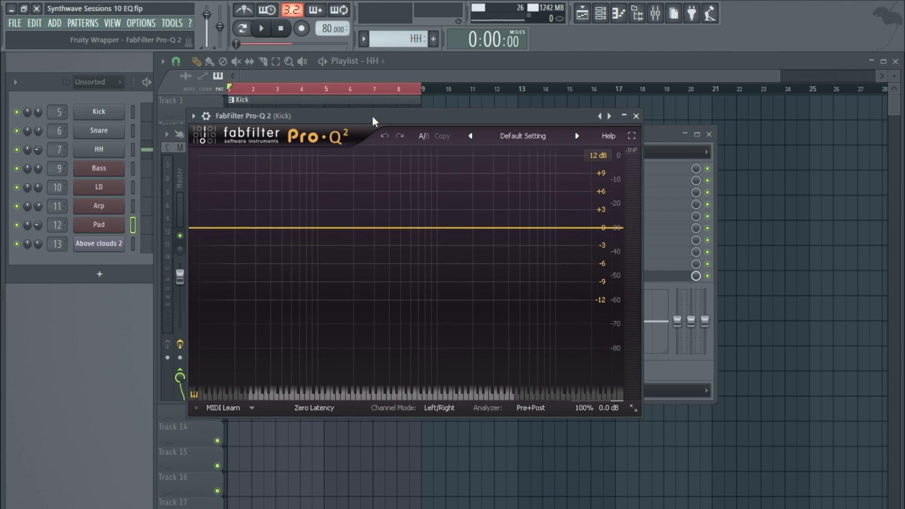
drag(290, 199, 383, 115)
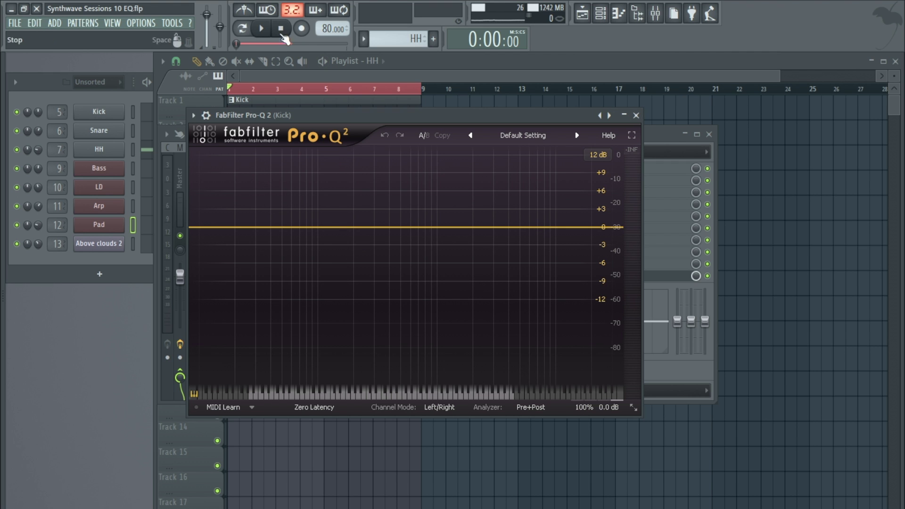
click(266, 28)
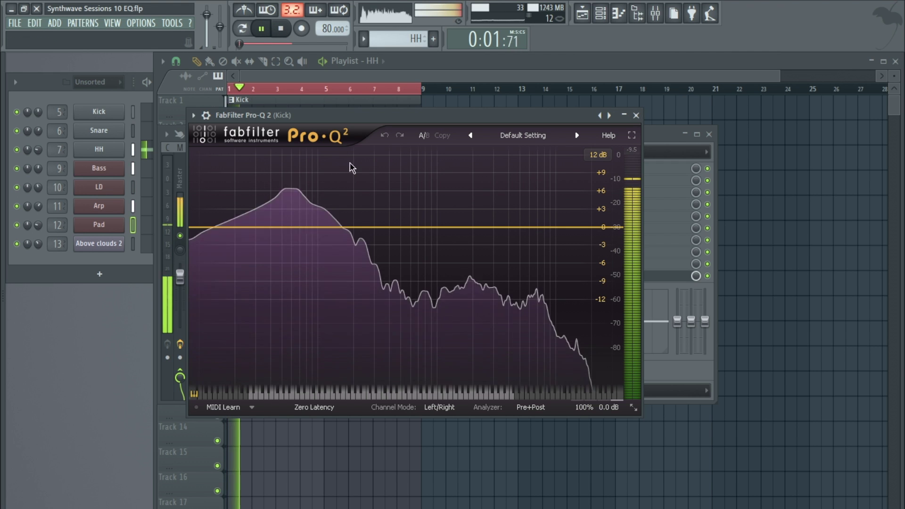
click(282, 29)
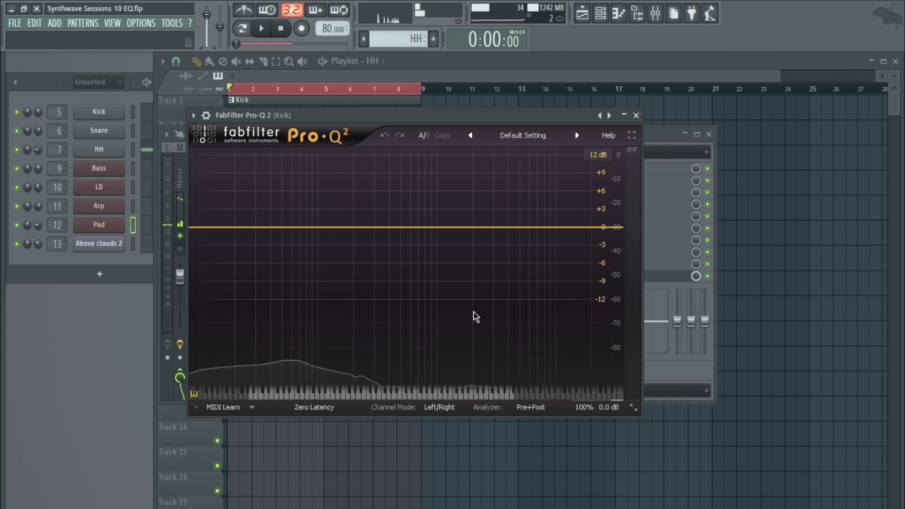
Try a 36 dB/oct low-cut band at about 38 Hz on the Kick's EQ, delete it, and close the EQ
double_click(202, 228)
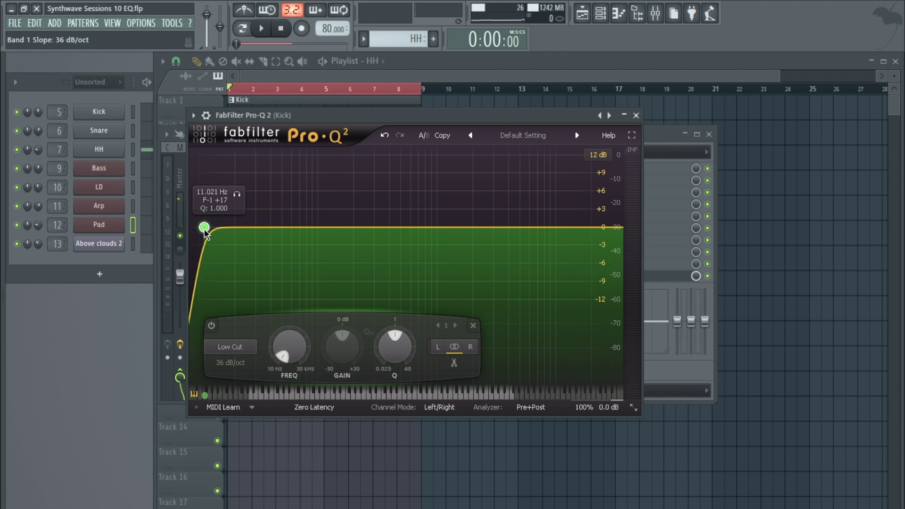
drag(202, 229, 267, 231)
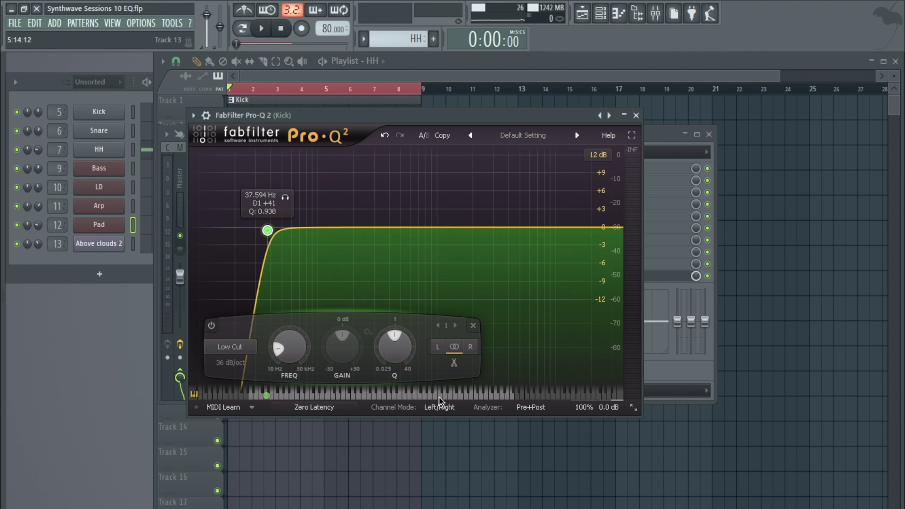
right_click(268, 230)
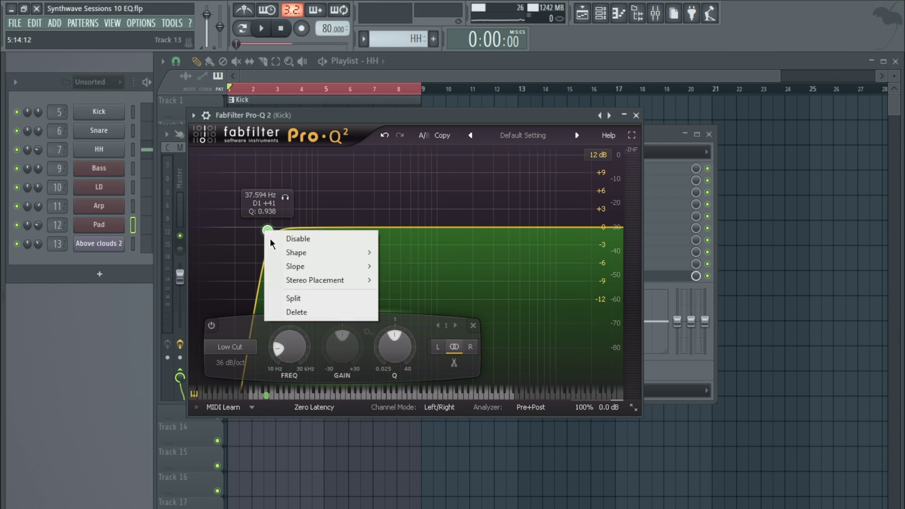
click(306, 312)
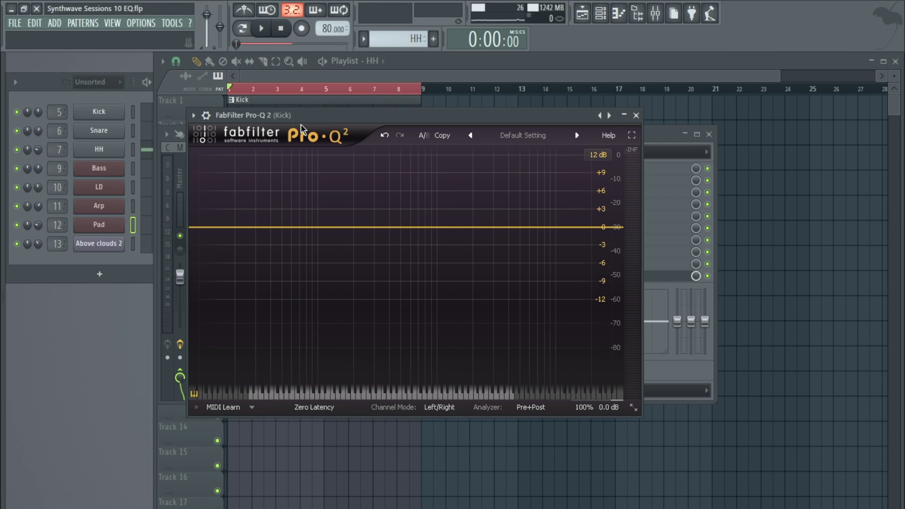
click(635, 115)
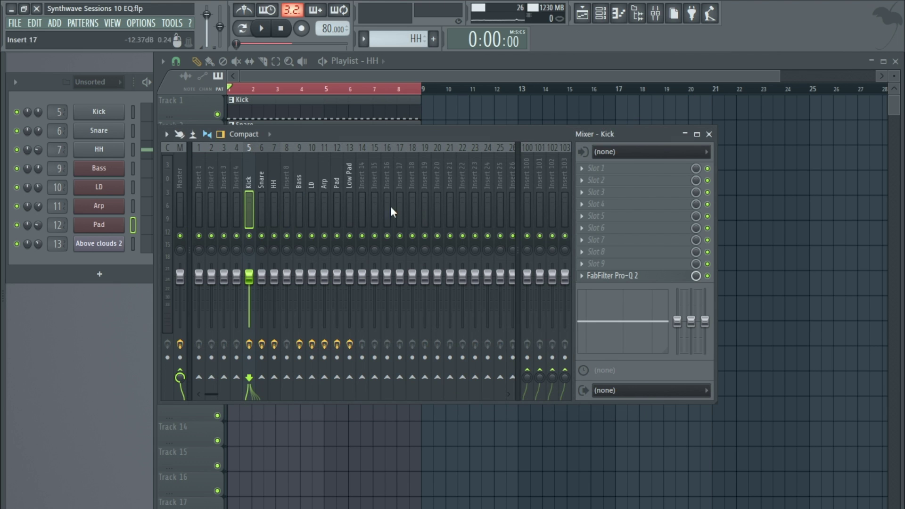
Try Fruity Parametric EQ 2 in the Kick track's first effect slot and remove it again
click(262, 166)
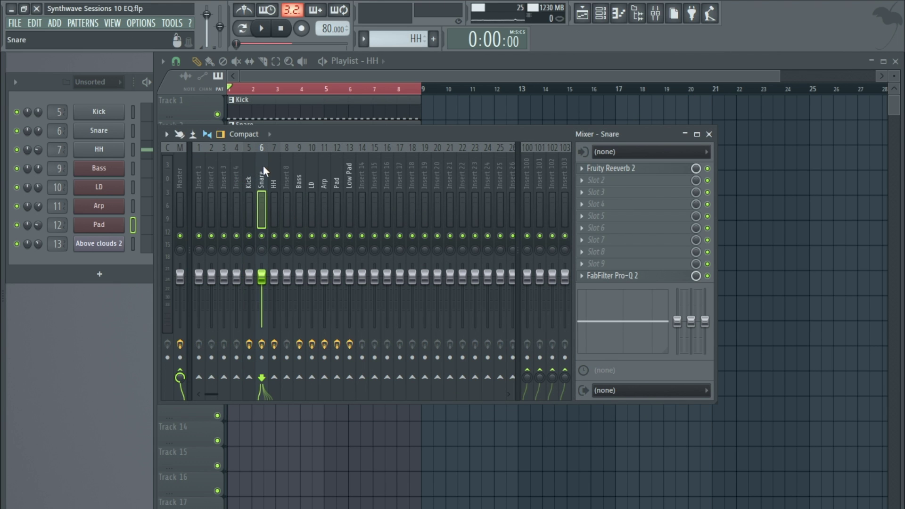
click(245, 165)
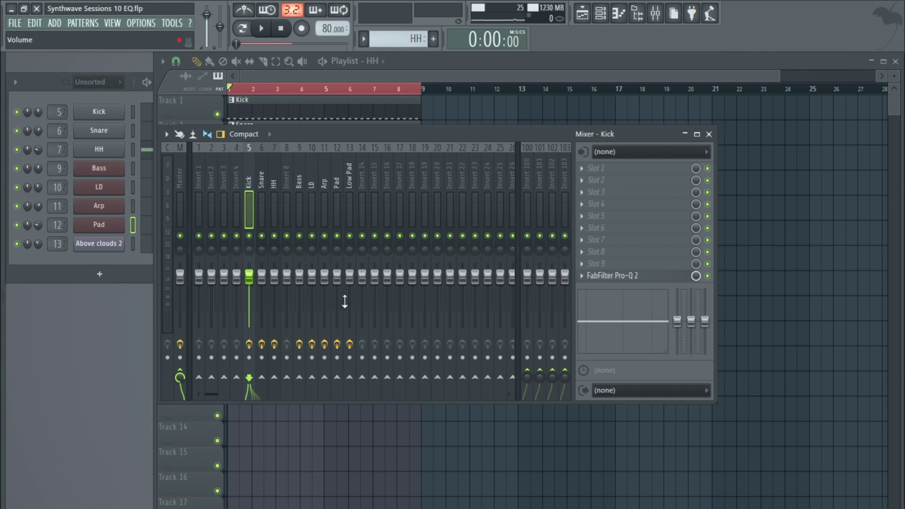
click(582, 168)
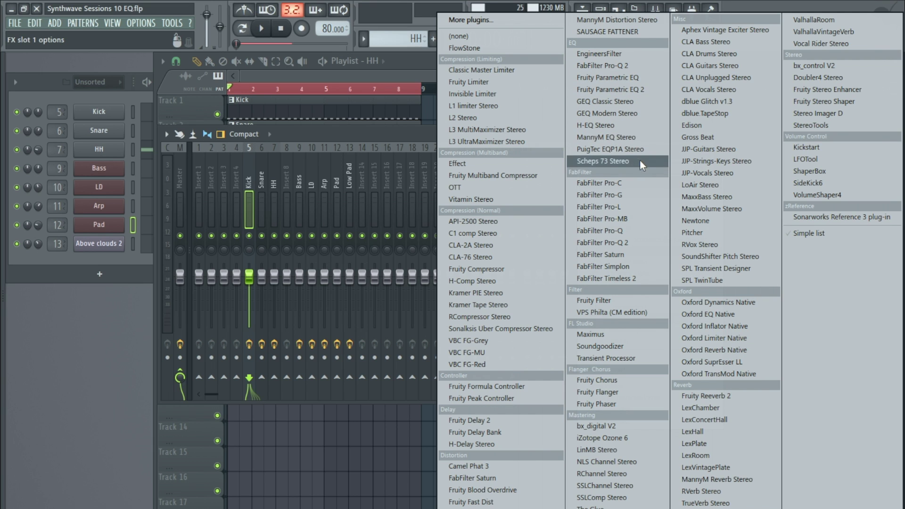
click(593, 89)
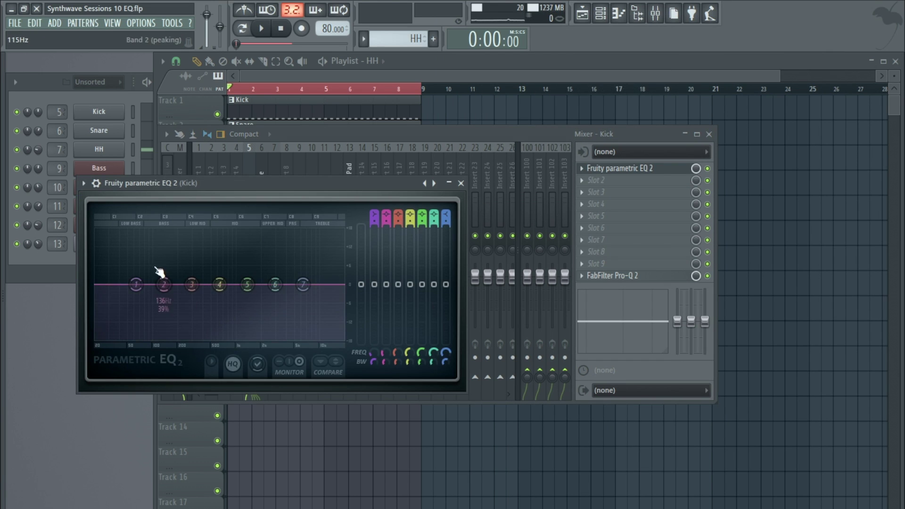
click(460, 183)
click(582, 168)
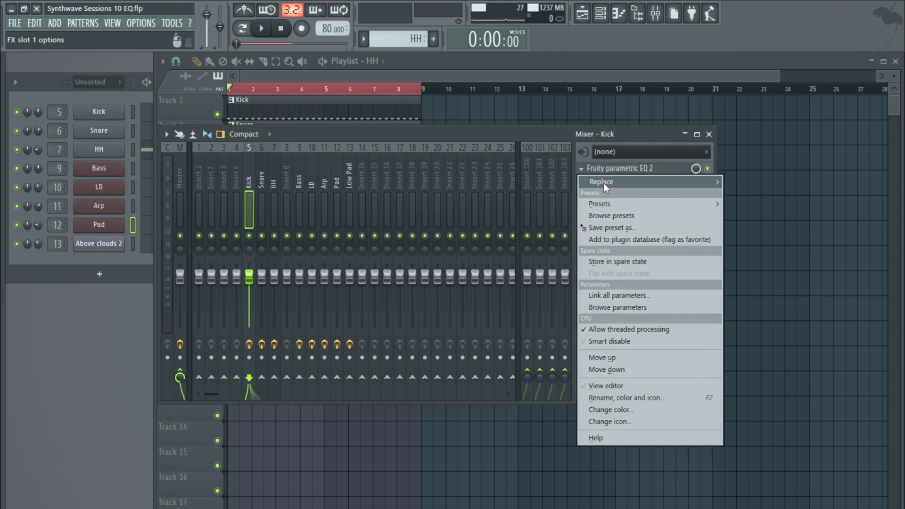
mouse_move(603, 183)
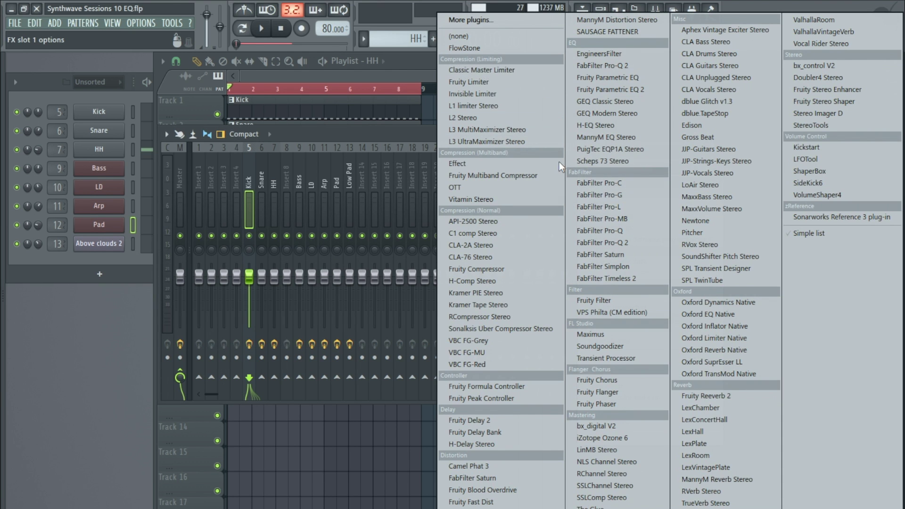
click(485, 40)
Inspect the Snare track's Fruity Reeverb 2 settings and close the plugin
click(260, 160)
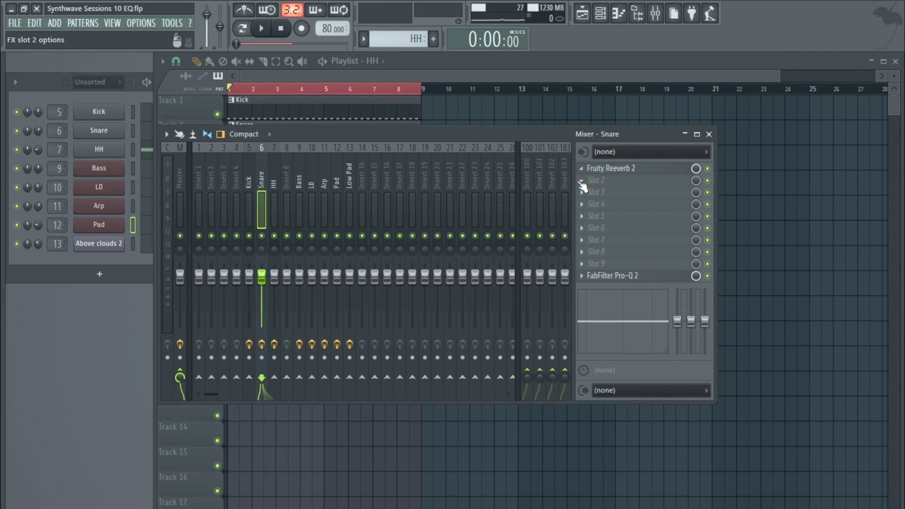
click(581, 181)
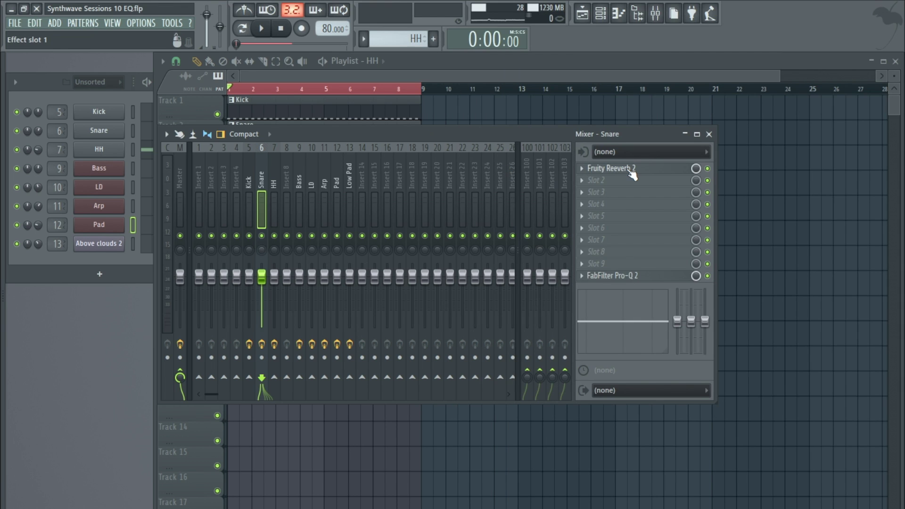
click(631, 171)
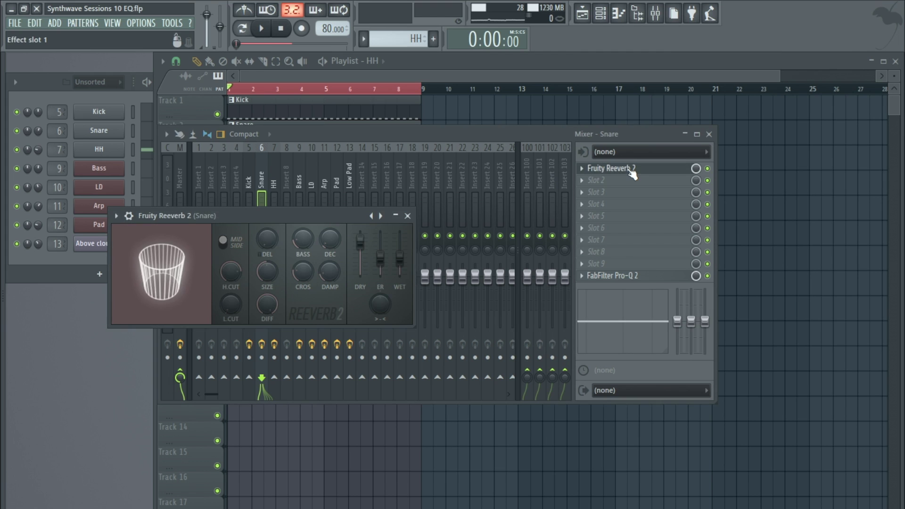
click(408, 217)
Load ValhallaVintageVerb into the first effect slot of Insert 100 and close its window
click(526, 163)
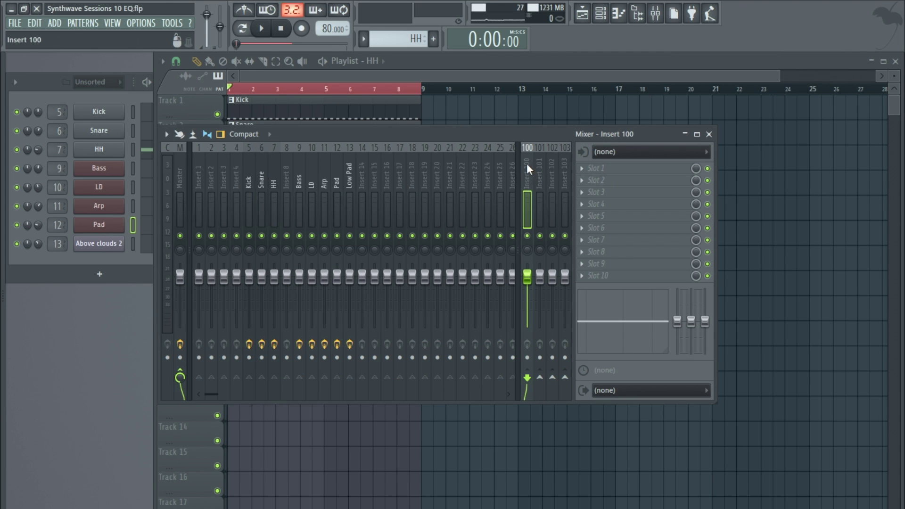
click(596, 169)
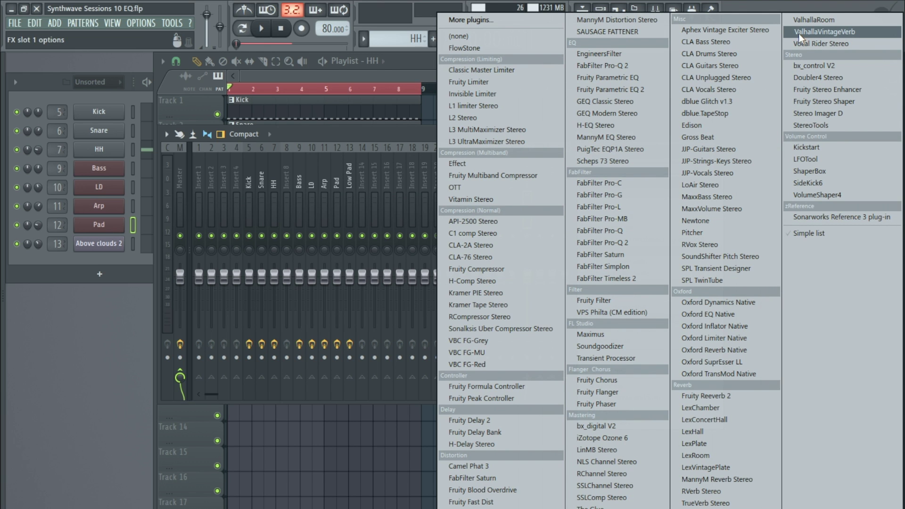
click(827, 31)
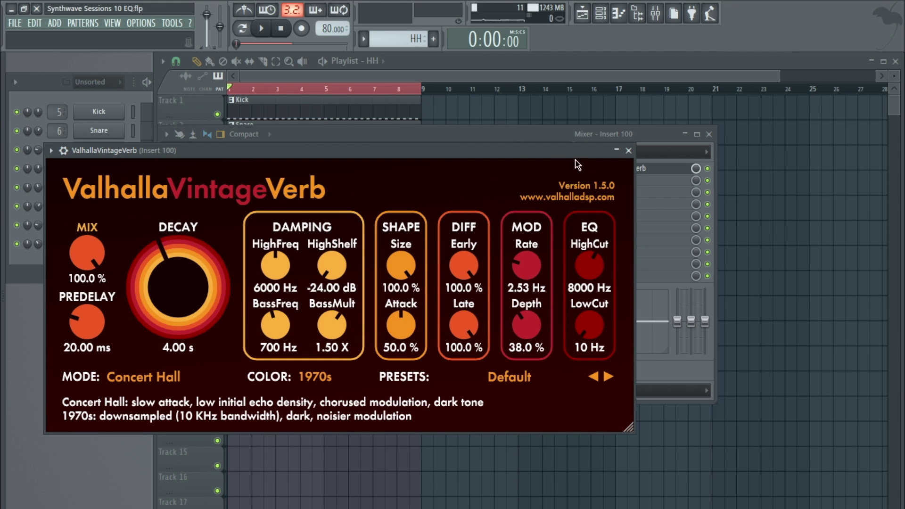
click(628, 150)
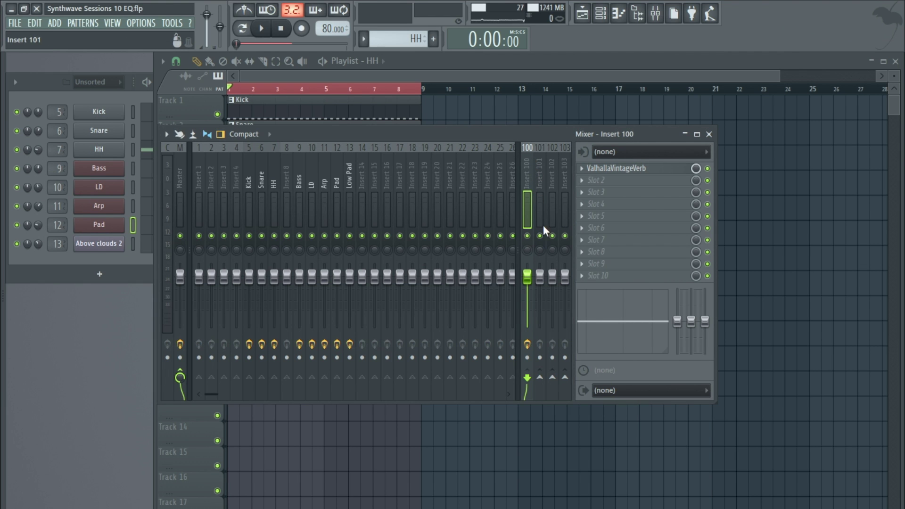
Browse the Gated Reverbs presets of ValhallaVintageVerb on Insert 100 without loading one
click(630, 170)
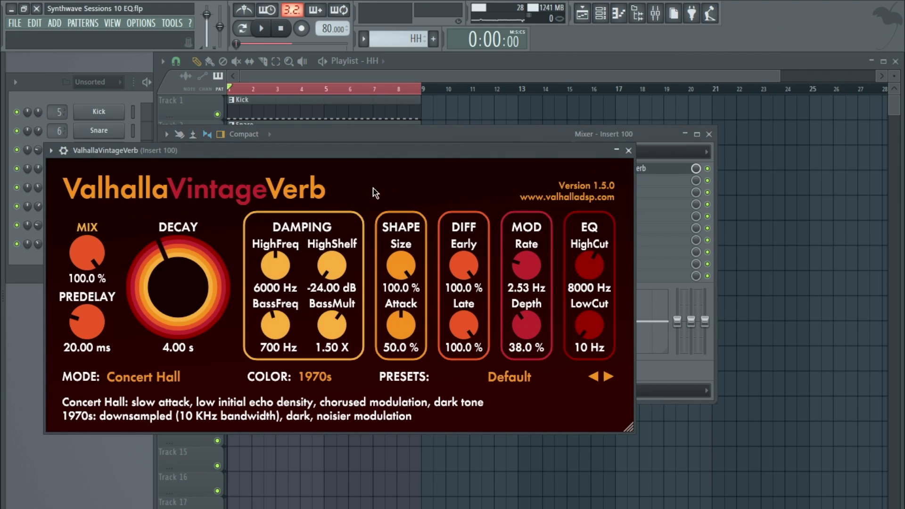
click(535, 377)
mouse_move(561, 363)
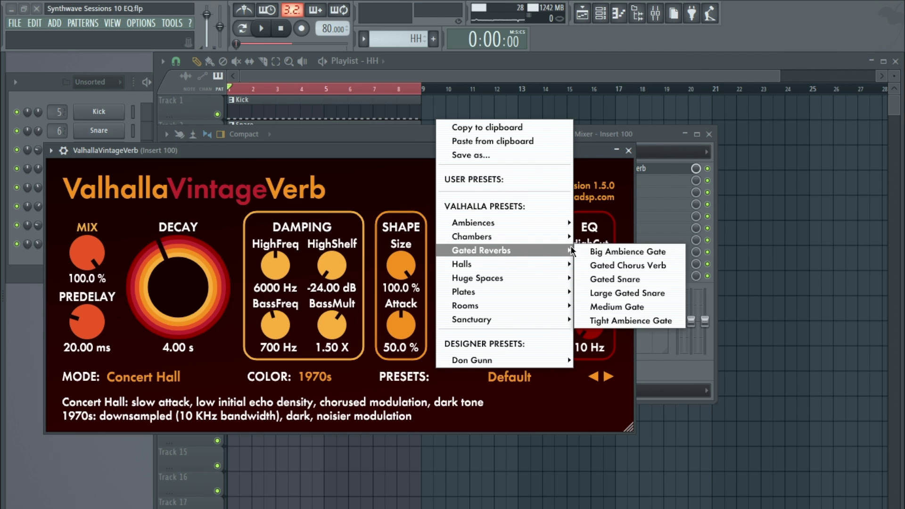
click(396, 148)
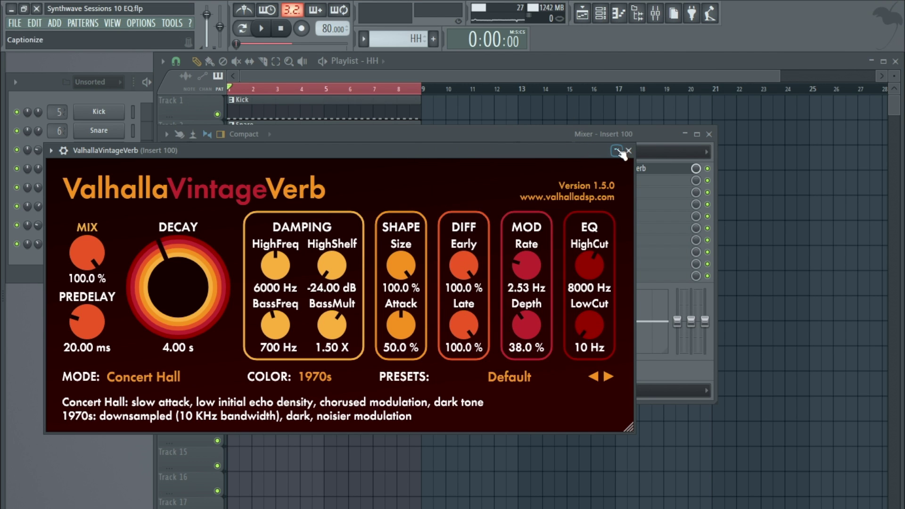
click(628, 150)
Remove ValhallaVintageVerb from the first effect slot of Insert 100
click(582, 169)
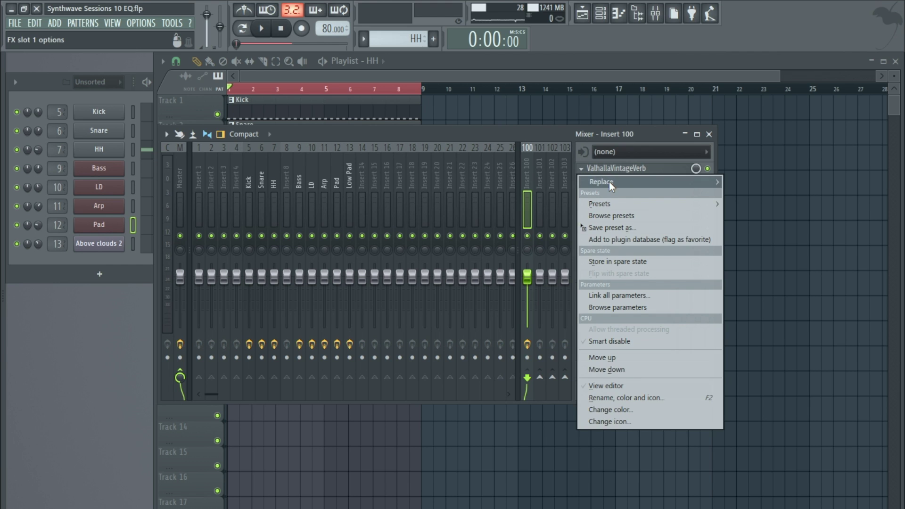
mouse_move(609, 182)
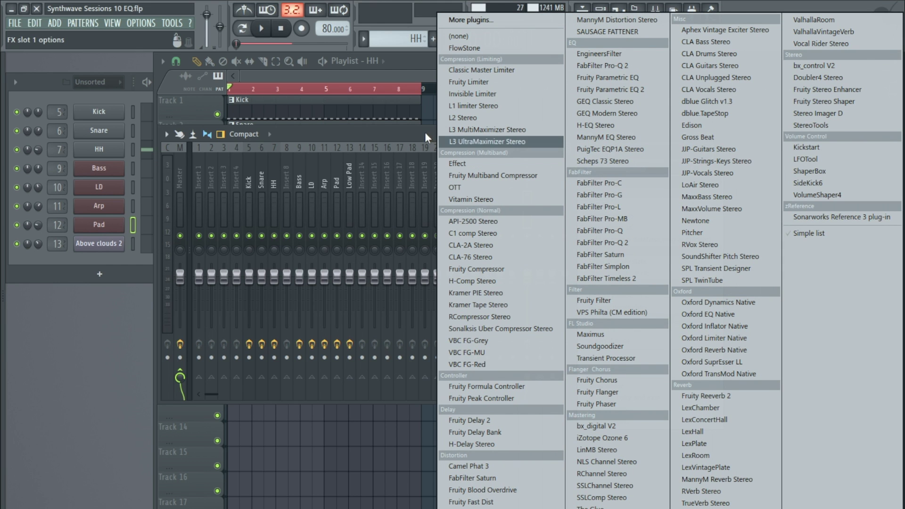
click(474, 38)
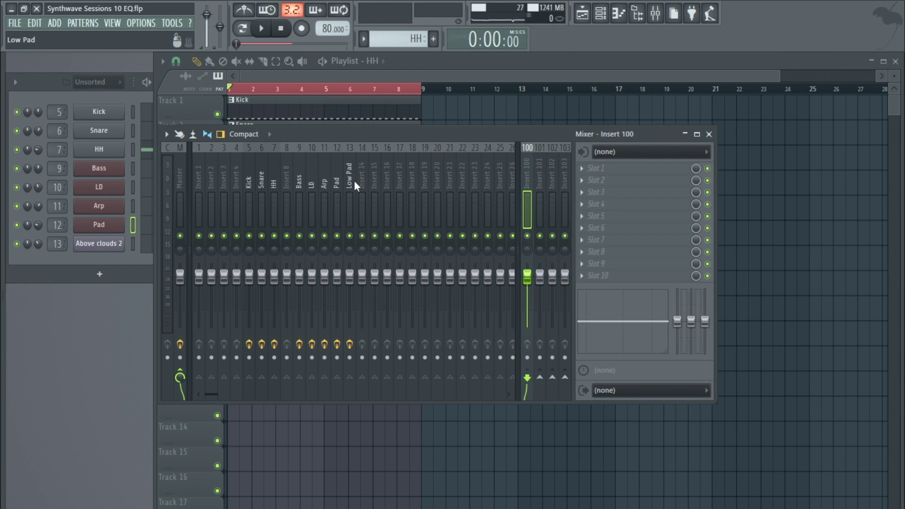
Load RCompressor Stereo into the HH track's second effect slot, place its window over the mixer, and start playback
click(271, 177)
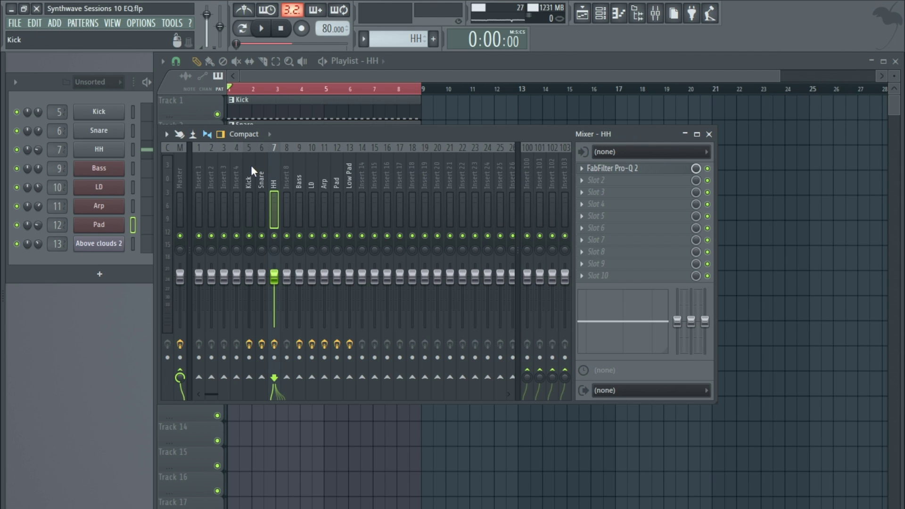
click(582, 179)
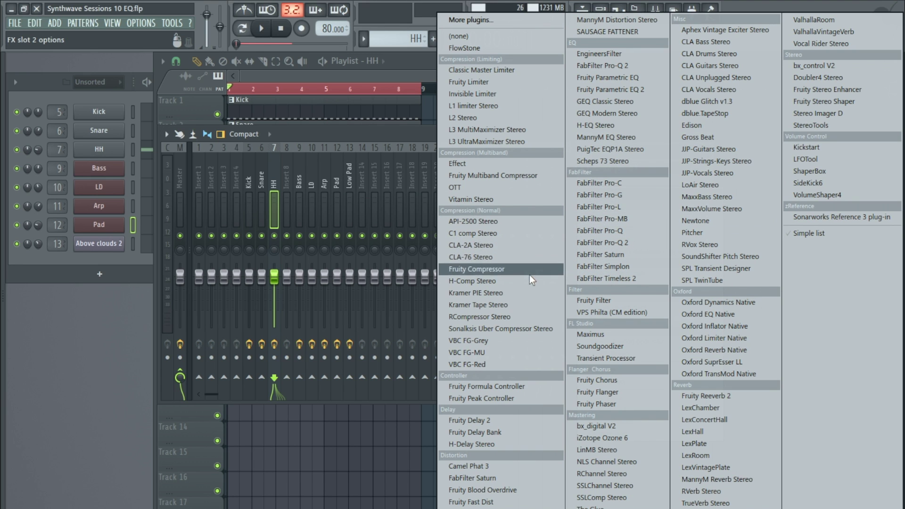
click(503, 318)
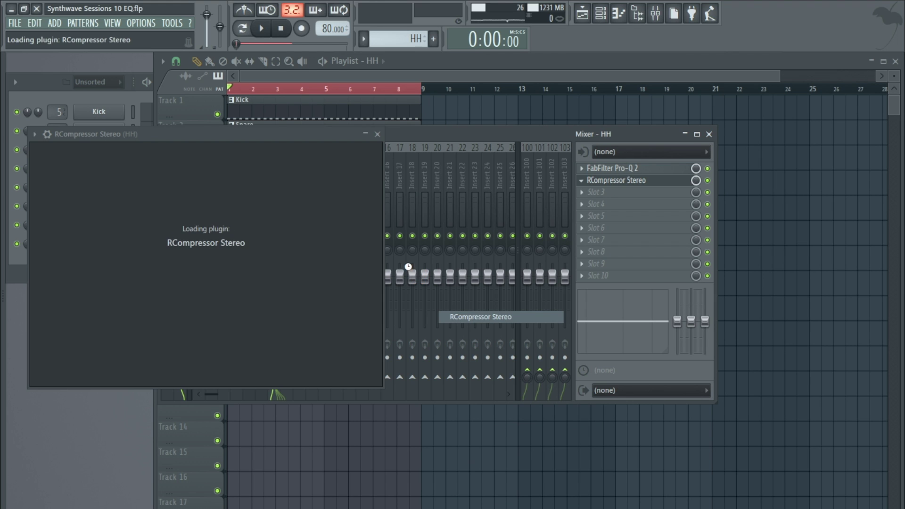
drag(179, 137, 419, 146)
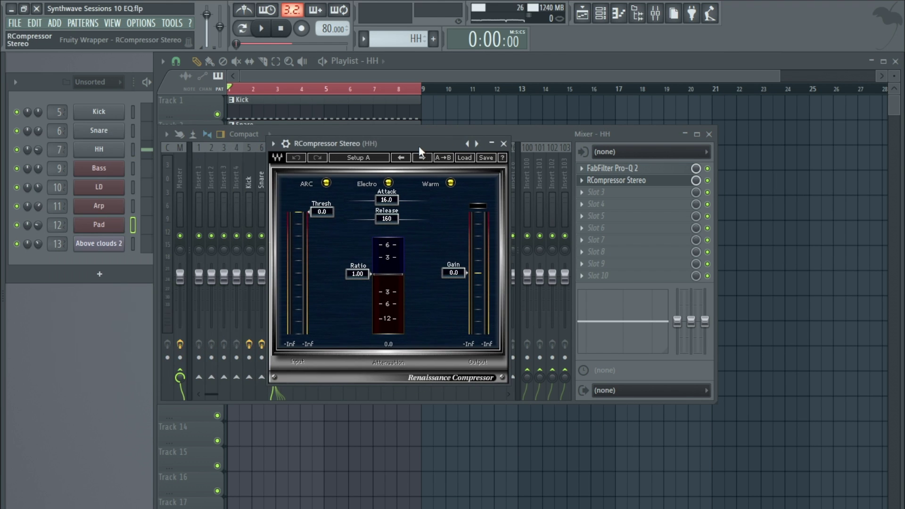
click(261, 28)
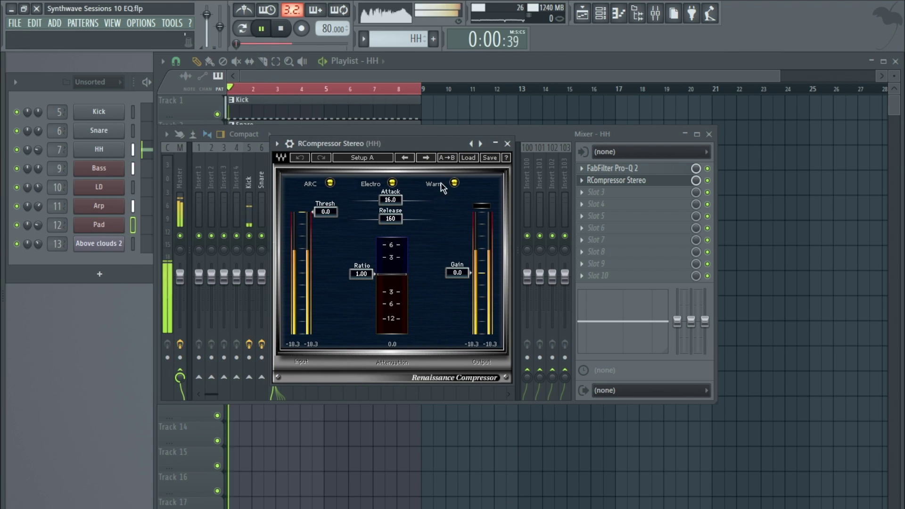
Load the Drums factory preset in RCompressor Stereo on the HH track and set the threshold to -25.6
click(464, 158)
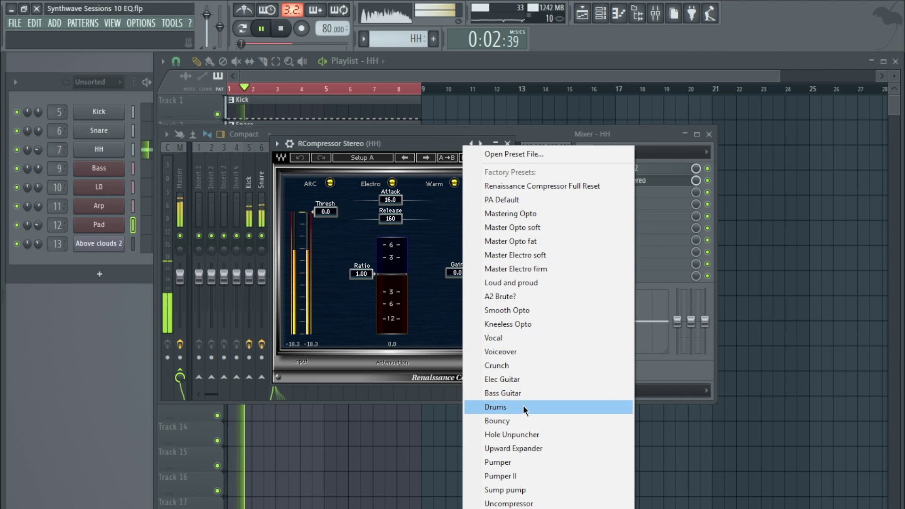
click(495, 406)
drag(332, 220, 333, 272)
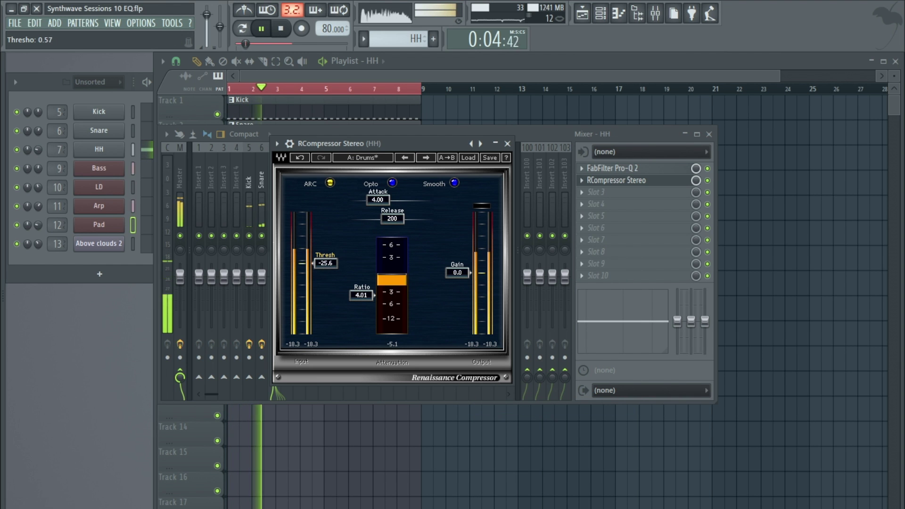
Set the HH compressor's attack to 9.82 and gain to 2.0, stopping playback and closing its window when done
drag(378, 204, 432, 273)
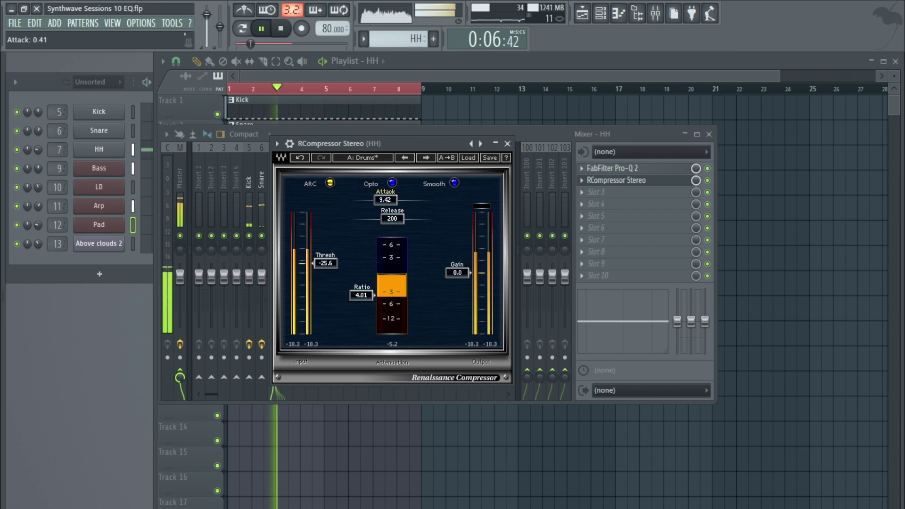
drag(456, 272, 457, 264)
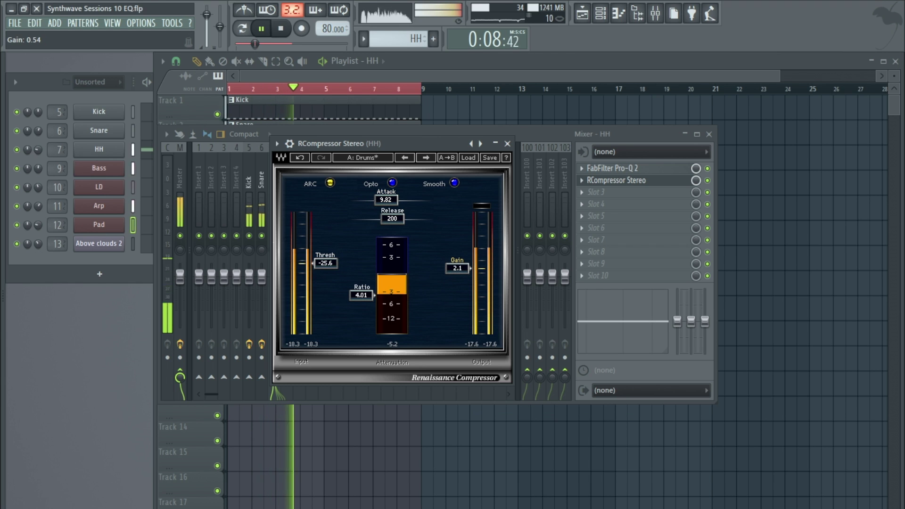
click(281, 29)
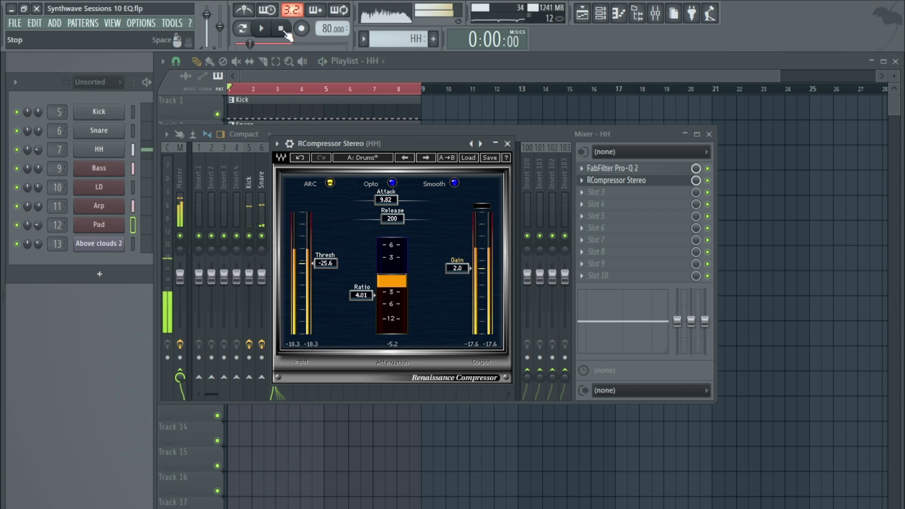
click(507, 144)
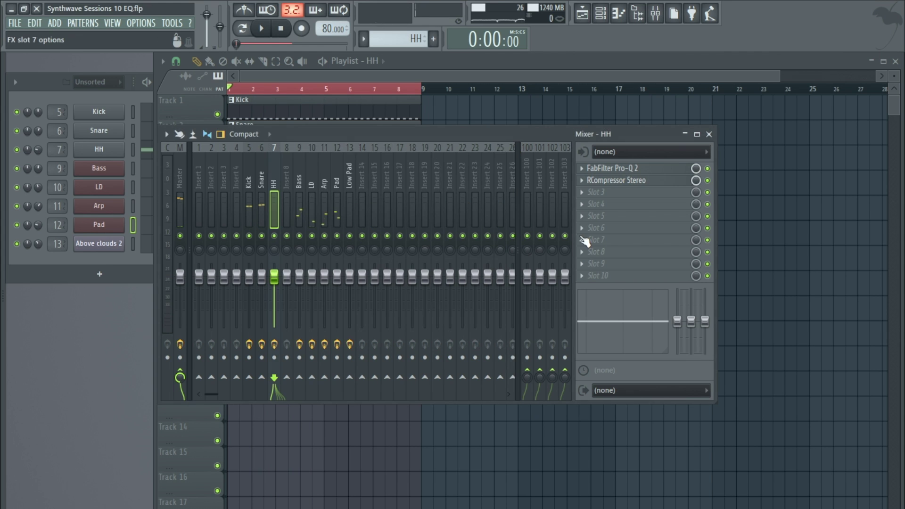
Load API-2500 Stereo into the HH track's third effect slot and place its window over the mixer
click(580, 193)
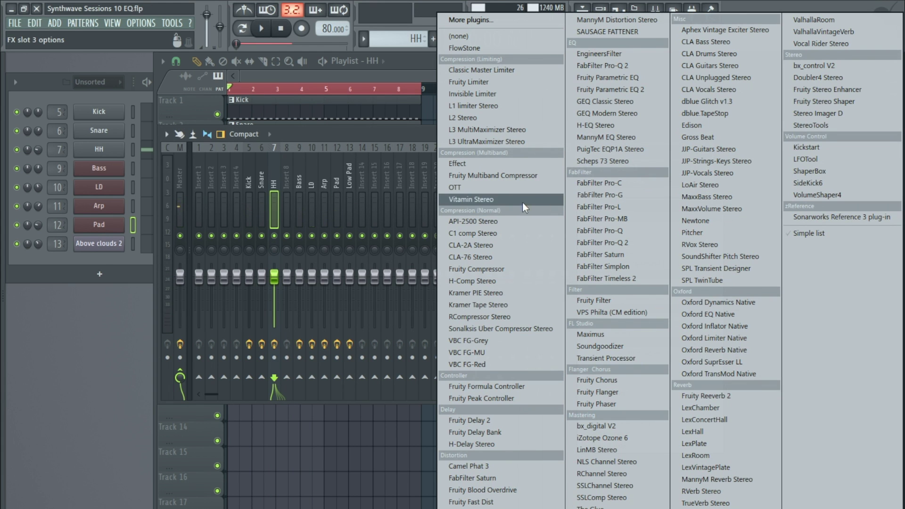
click(495, 222)
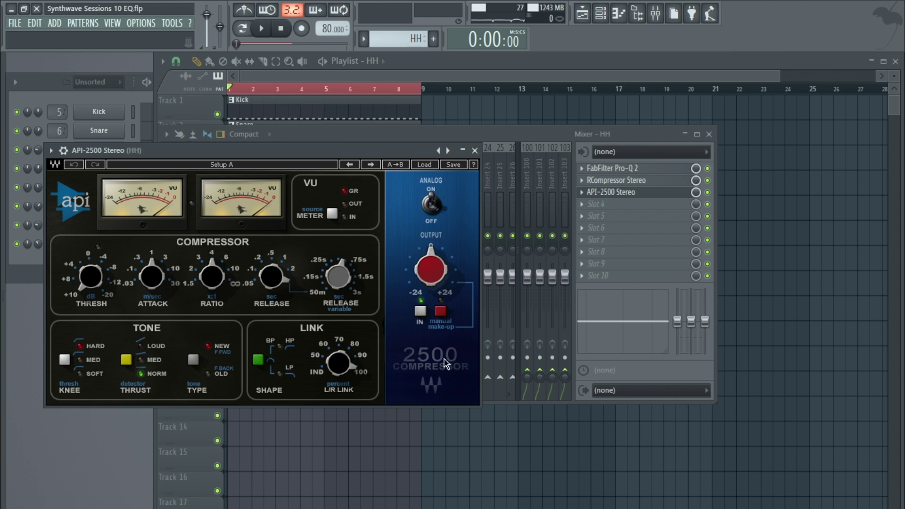
drag(267, 150, 375, 133)
Load the HH preset from the Drums group in API-2500 Stereo, adjust its threshold and ratio, and close its window
click(531, 149)
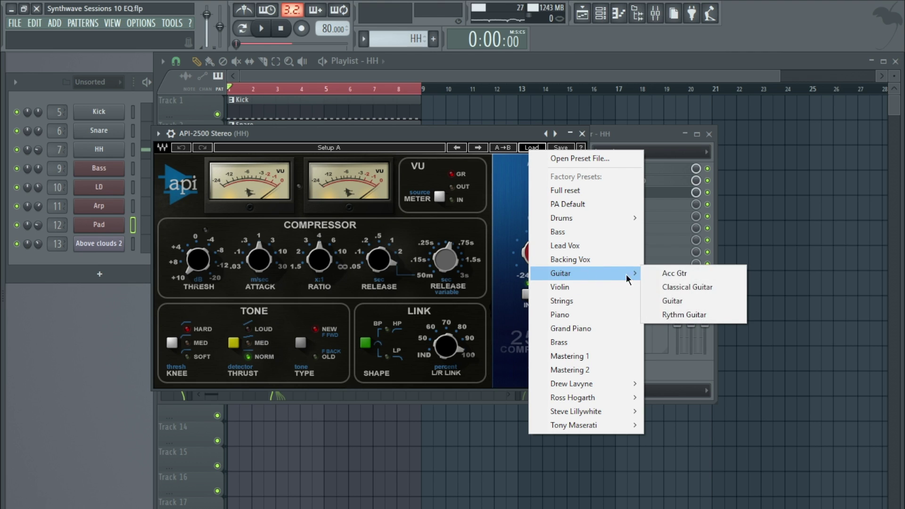
mouse_move(601, 220)
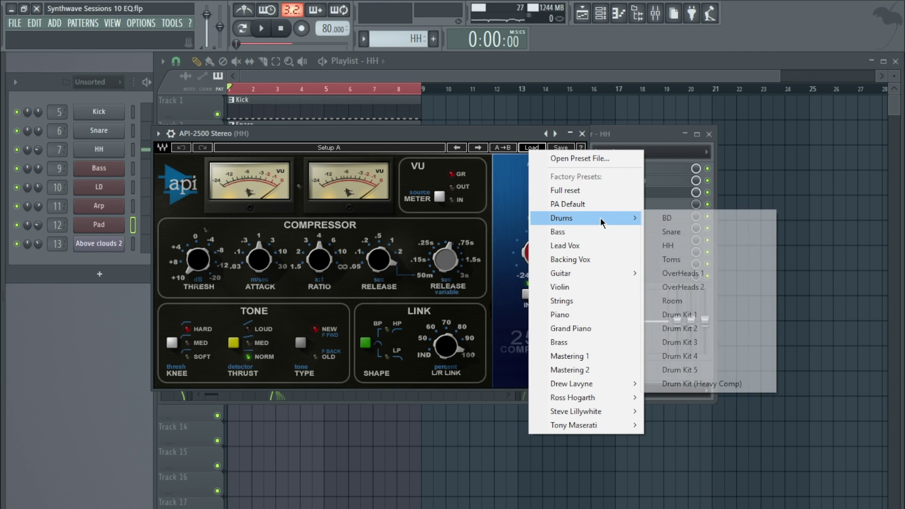
click(686, 242)
drag(198, 268, 199, 290)
drag(315, 267, 315, 261)
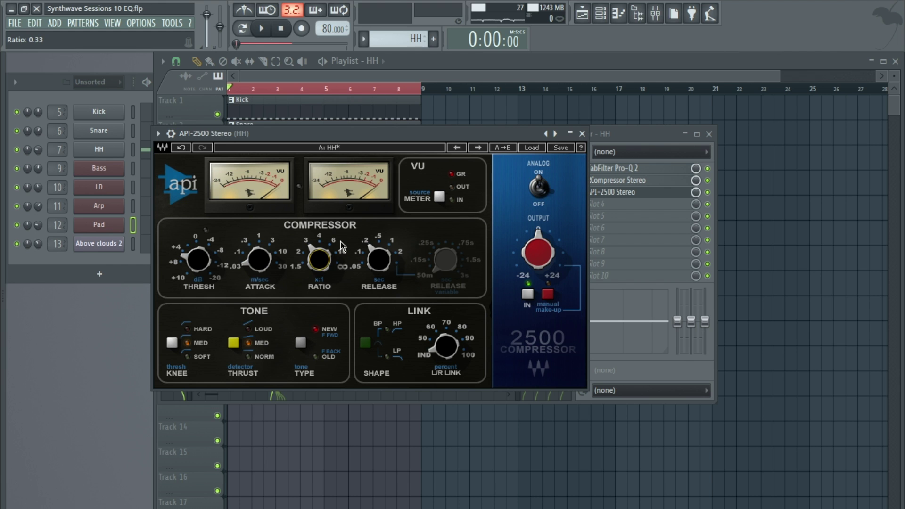
click(582, 134)
Replace API-2500 Stereo with Kramer Tape Stereo in the HH track's third effect slot and close its window
click(599, 203)
mouse_move(597, 202)
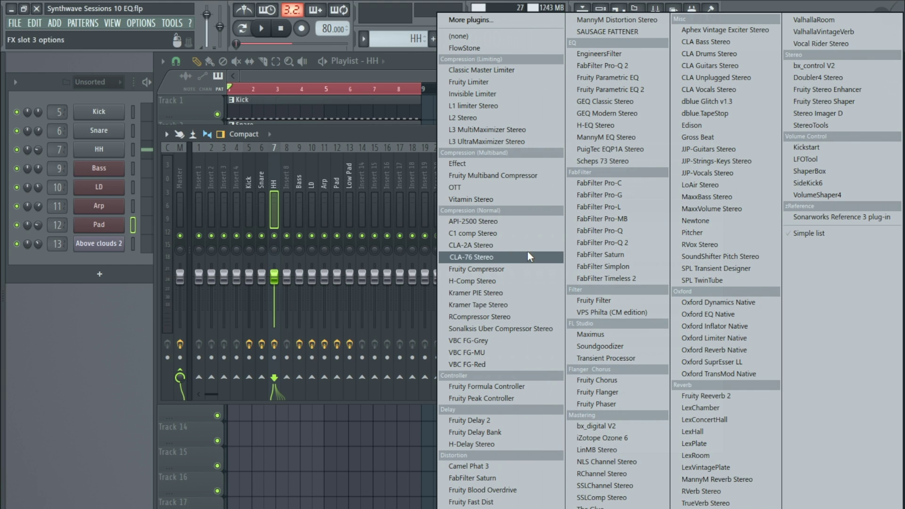
click(479, 304)
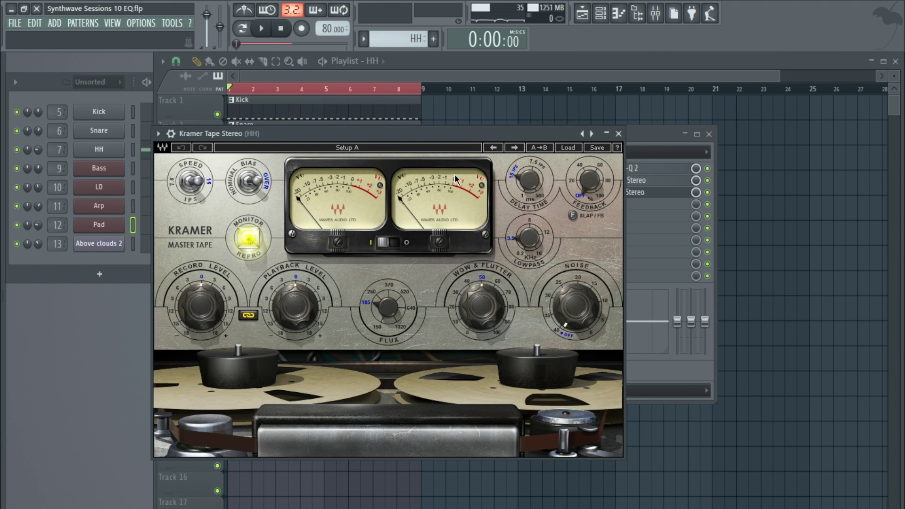
click(619, 133)
Remove Kramer Tape Stereo from the HH track's third effect slot
click(579, 191)
mouse_move(602, 200)
click(475, 38)
Load Kramer Tape Stereo into the Bass track's third effect slot and play the song briefly to hear it
click(298, 172)
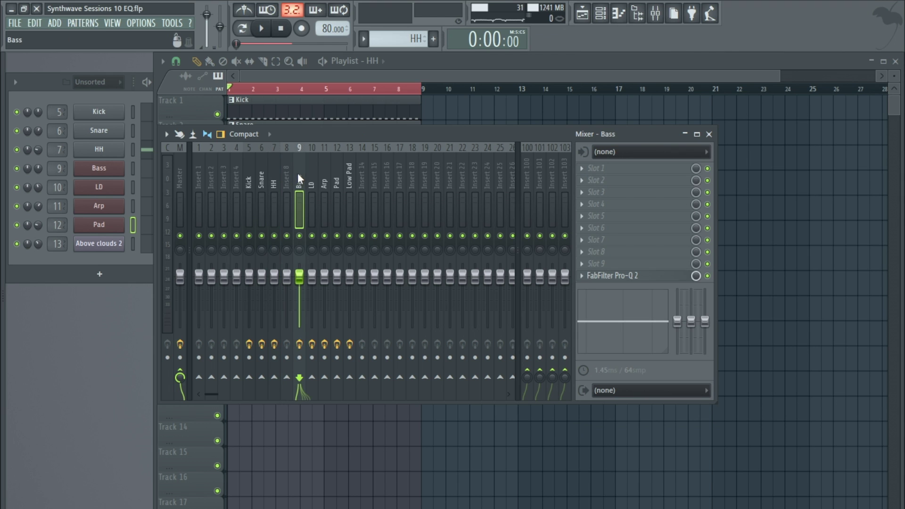
click(581, 193)
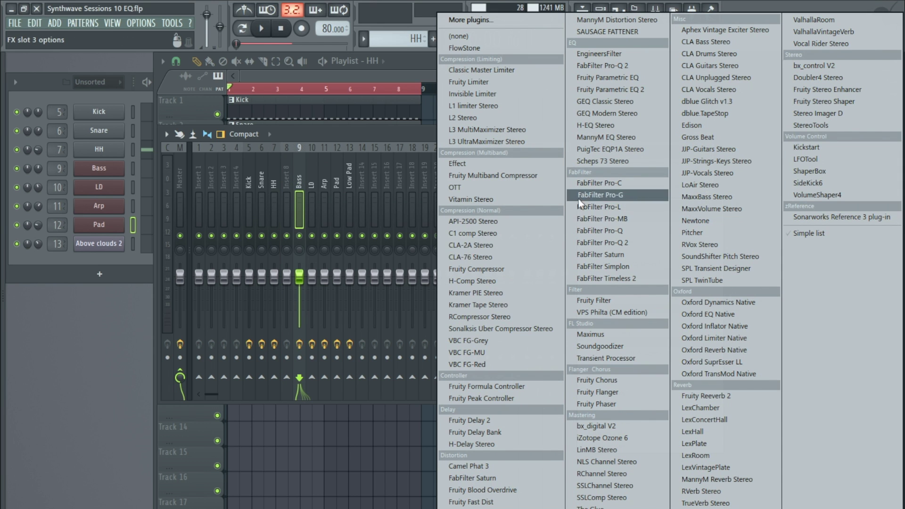
click(495, 304)
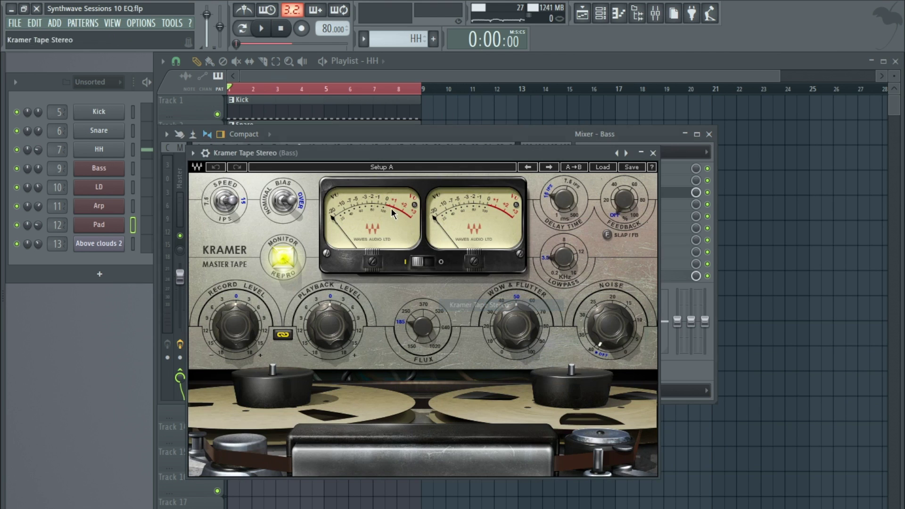
drag(460, 154, 438, 120)
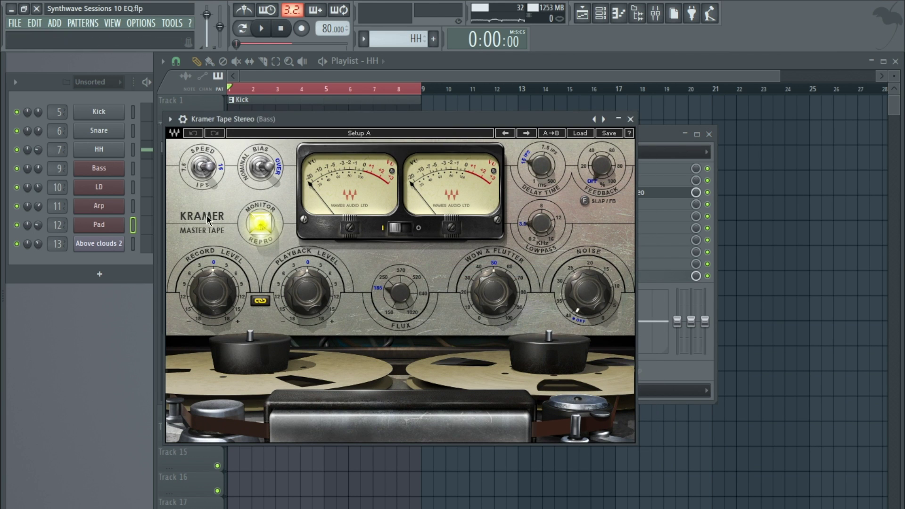
click(261, 28)
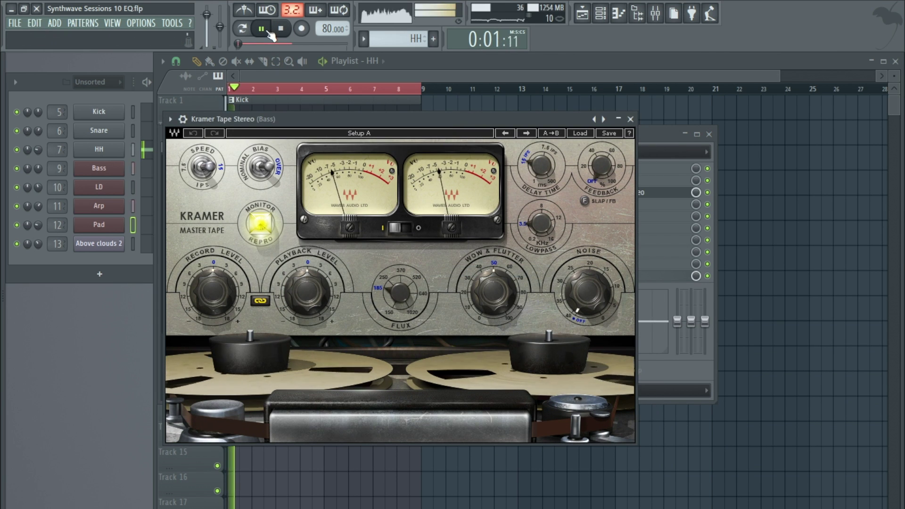
click(288, 29)
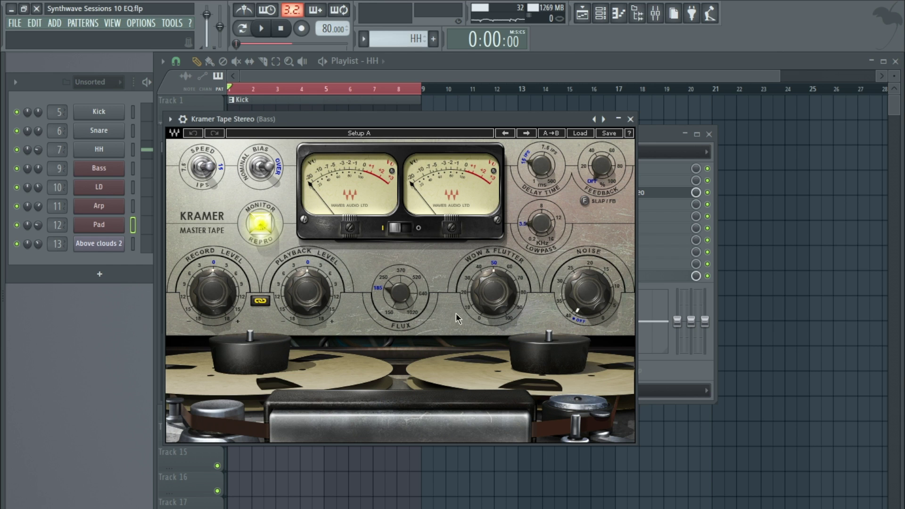
Load the Clean Bass DI preset in the Bass track's Kramer Tape Stereo and turn its noise off
click(580, 134)
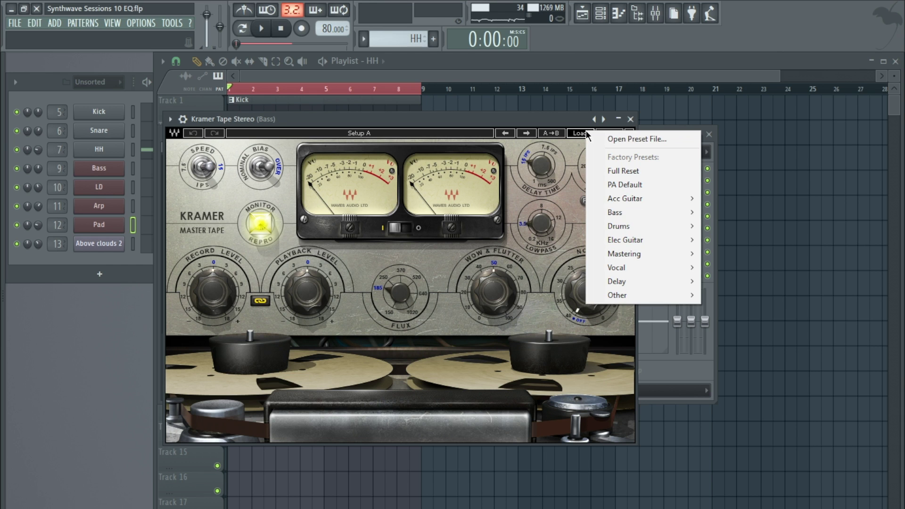
mouse_move(640, 215)
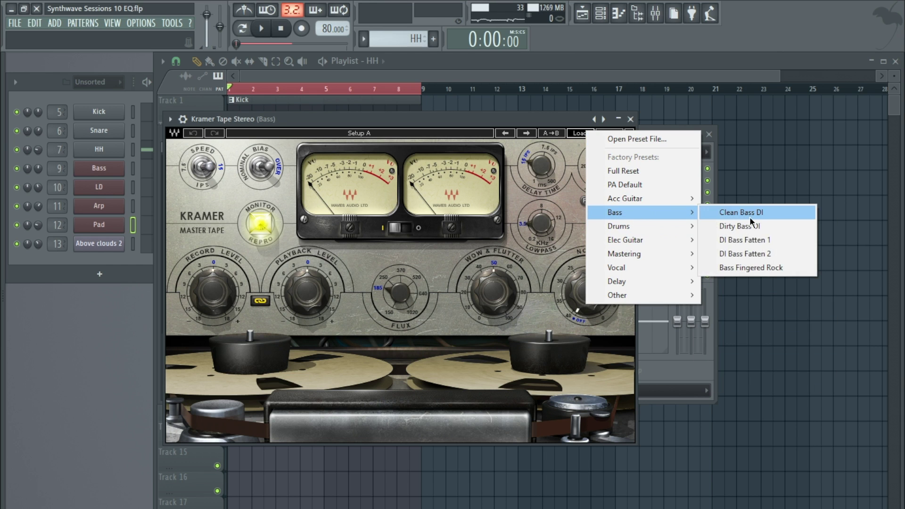
click(749, 216)
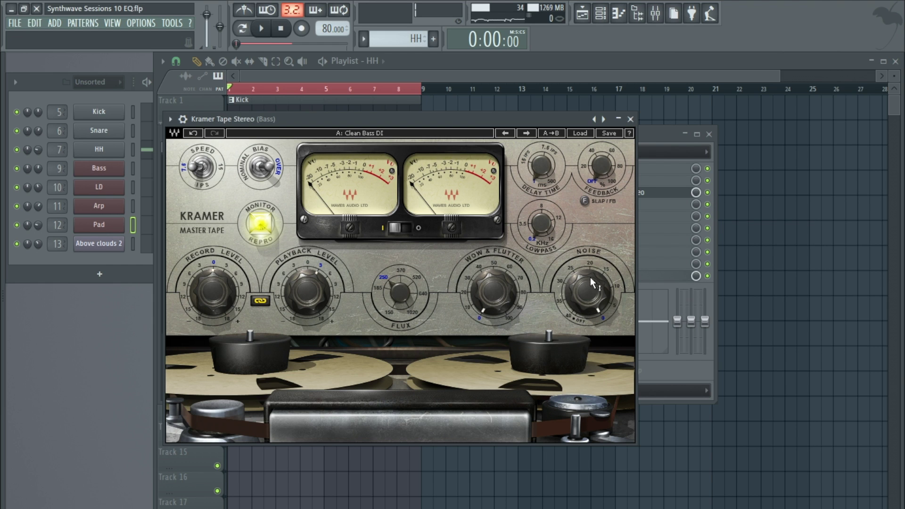
drag(588, 279, 588, 336)
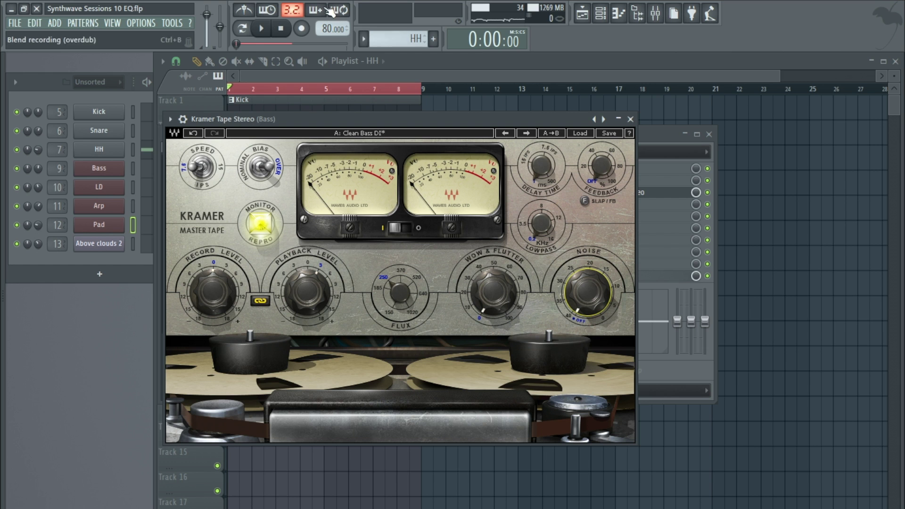
Play the song to audition Kramer Tape on the Bass track, checking its meters, then stop and close its window
click(265, 35)
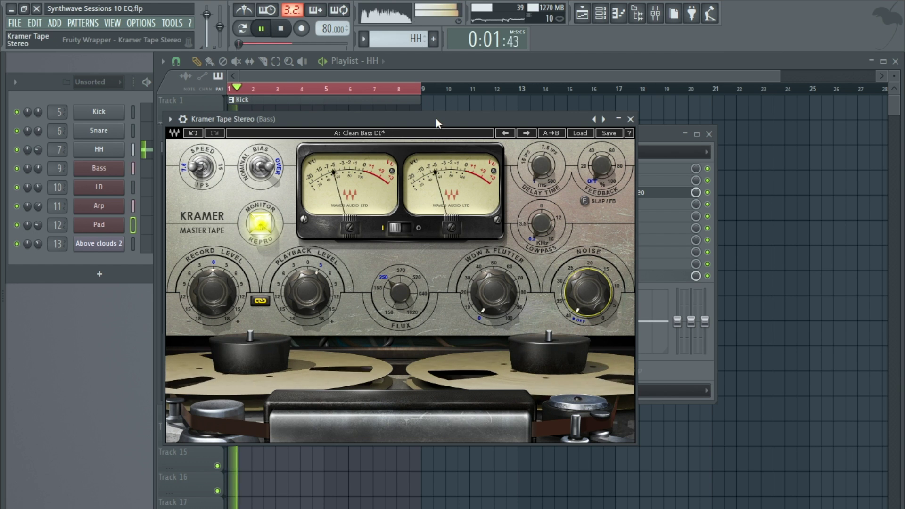
click(630, 119)
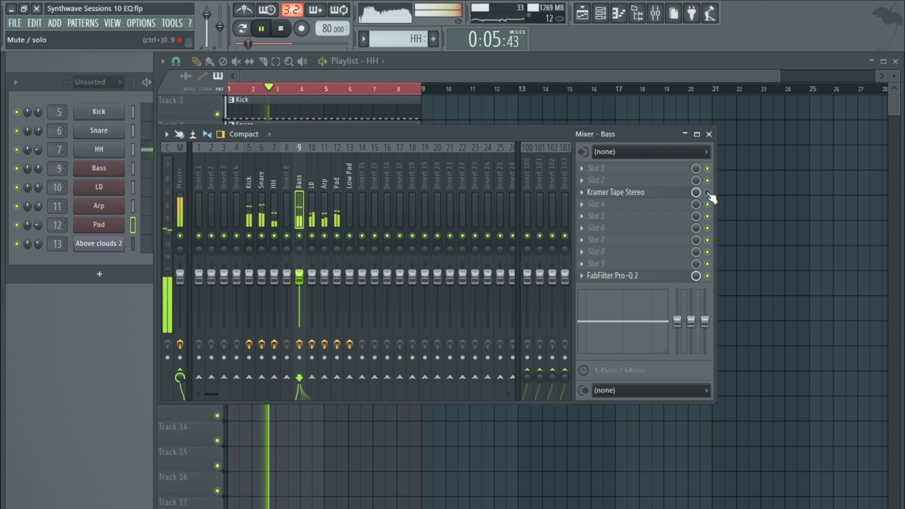
click(653, 194)
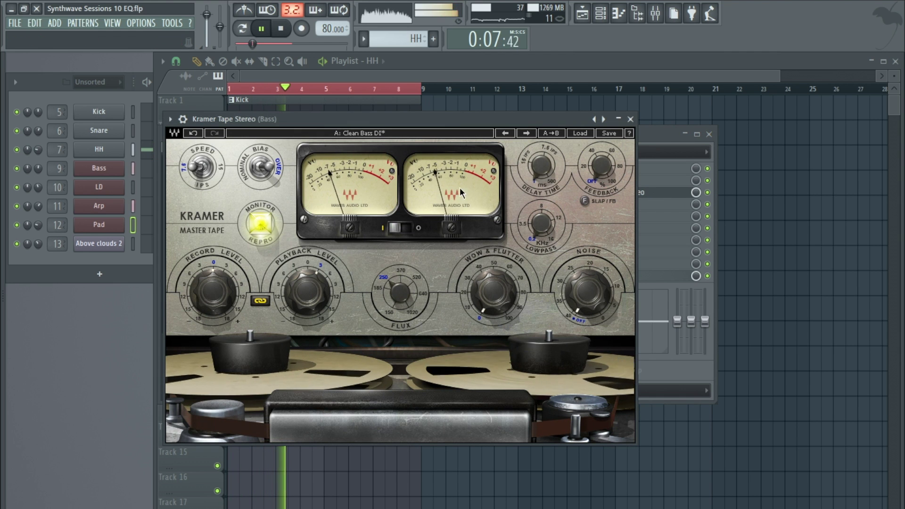
key(space)
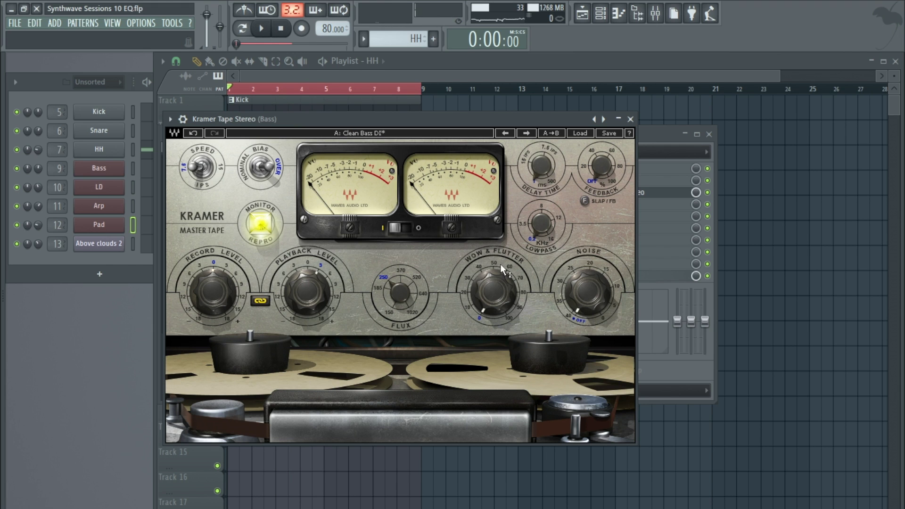
click(630, 119)
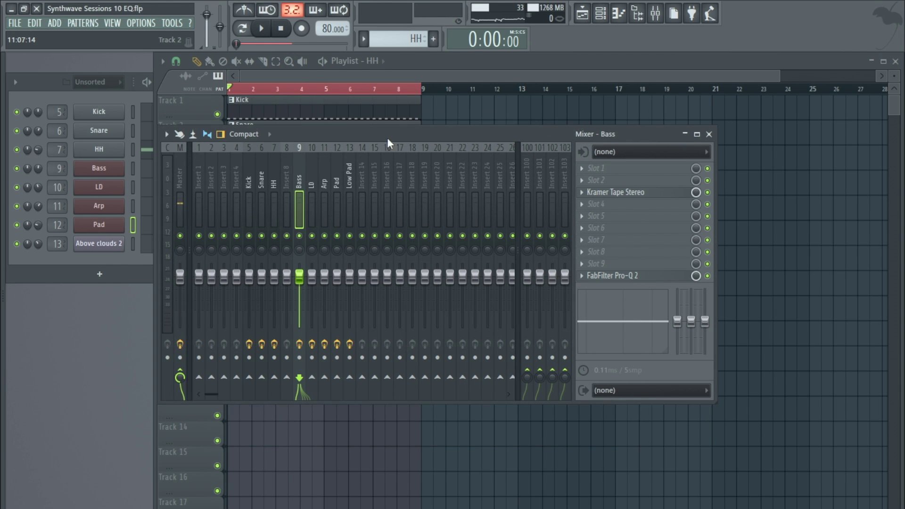
click(587, 206)
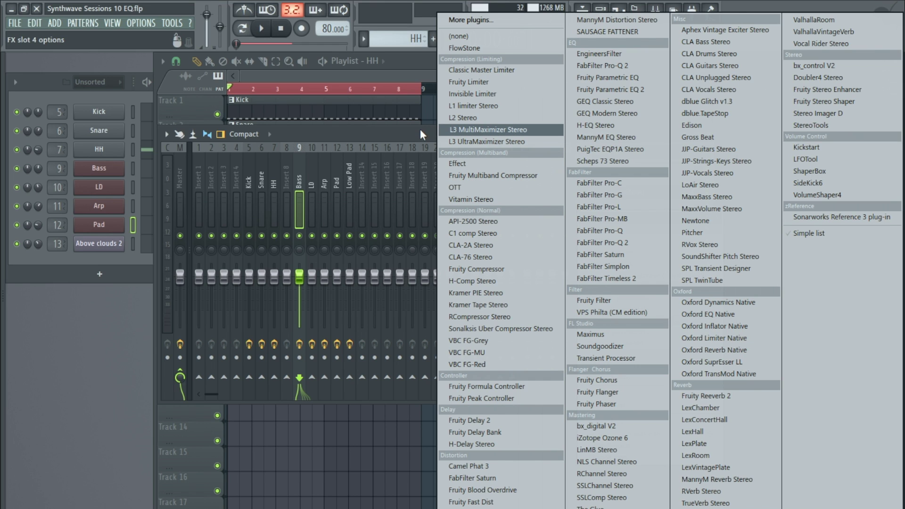
click(395, 131)
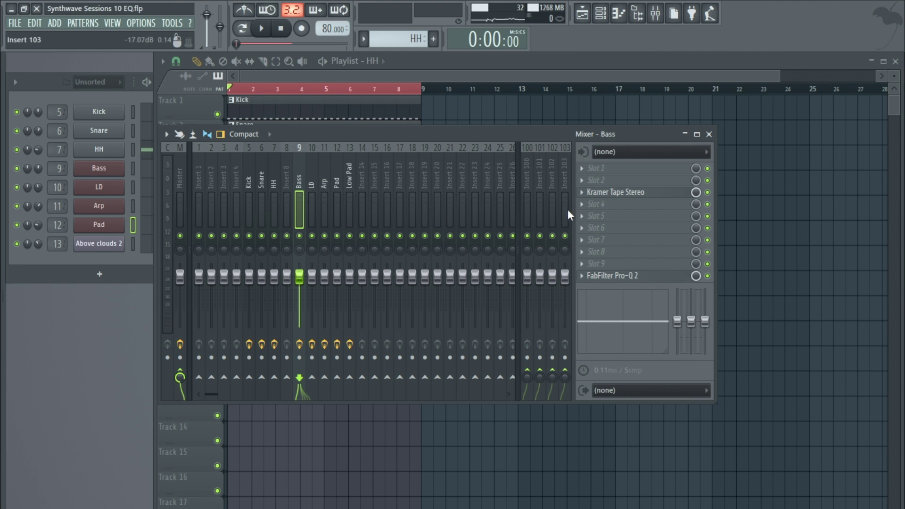
Load L2 Stereo into the first effect slot of Insert 21 and close its window
click(452, 179)
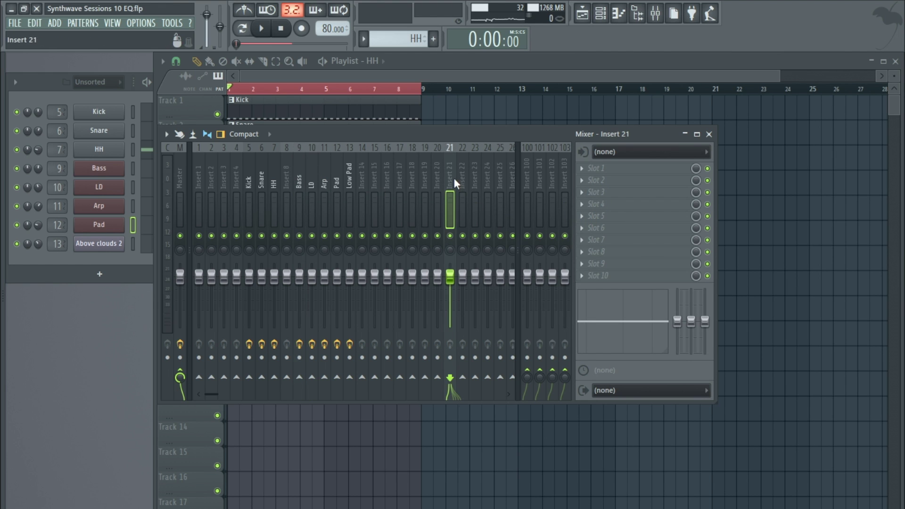
click(581, 167)
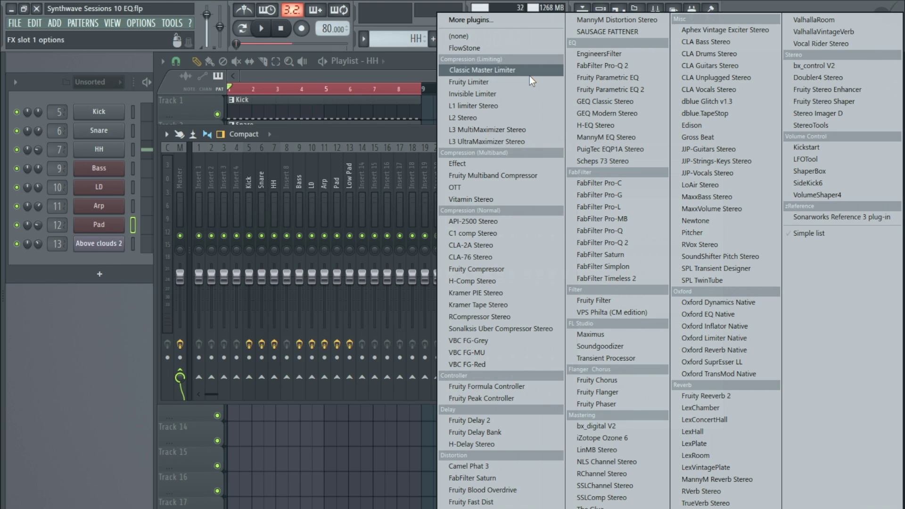
click(453, 117)
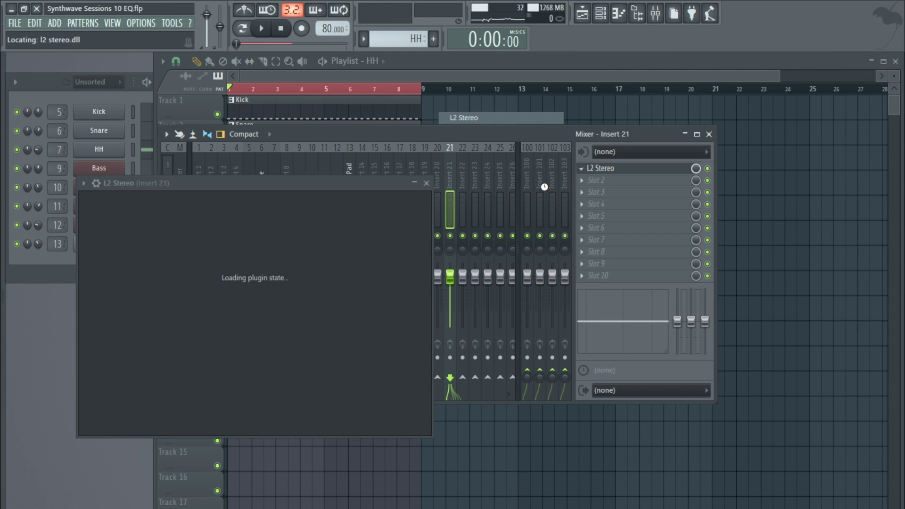
mouse_move(119, 250)
mouse_down()
mouse_move(117, 277)
mouse_move(114, 247)
mouse_up()
click(388, 183)
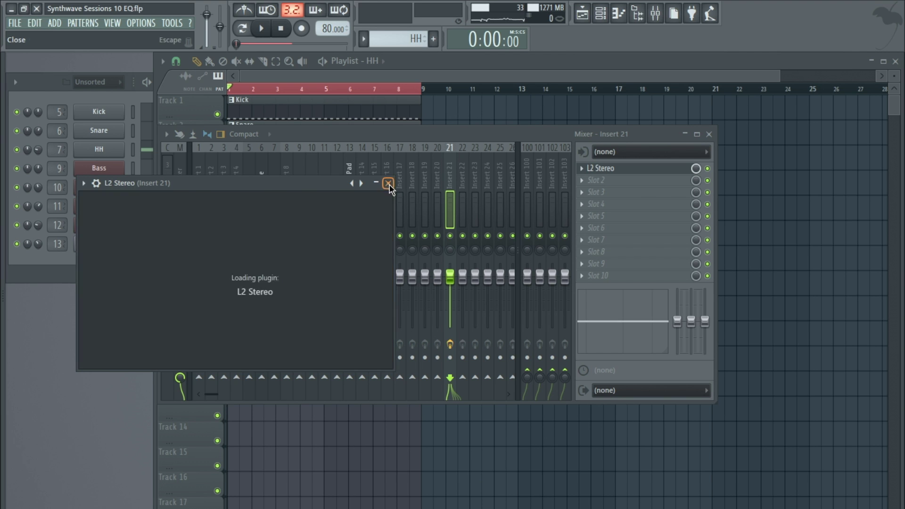
Replace L2 Stereo in Insert 21's first effect slot with Fruity Multiband Compressor, browse its presets and close its window
click(580, 168)
mouse_move(594, 179)
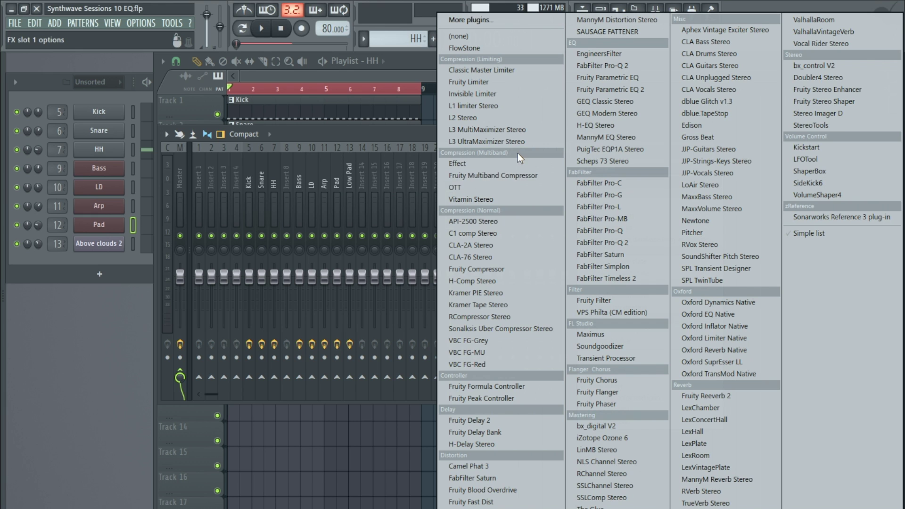
click(527, 175)
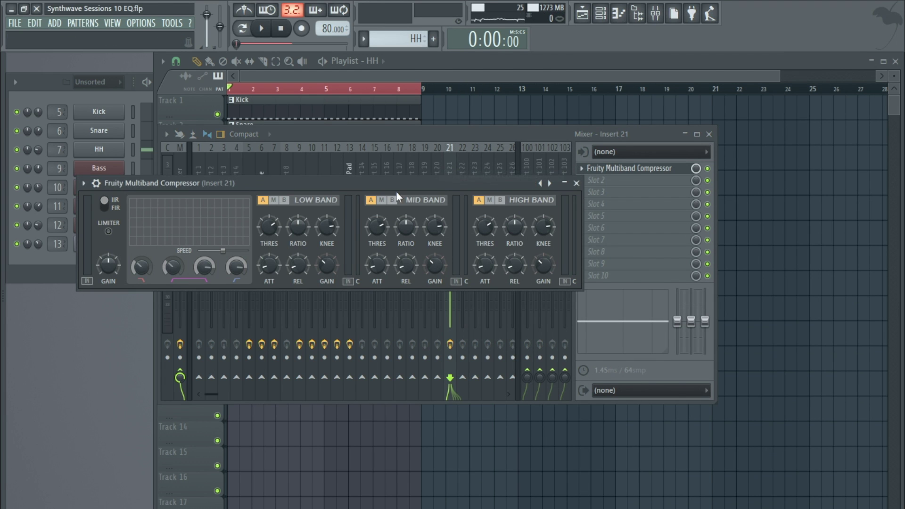
click(133, 174)
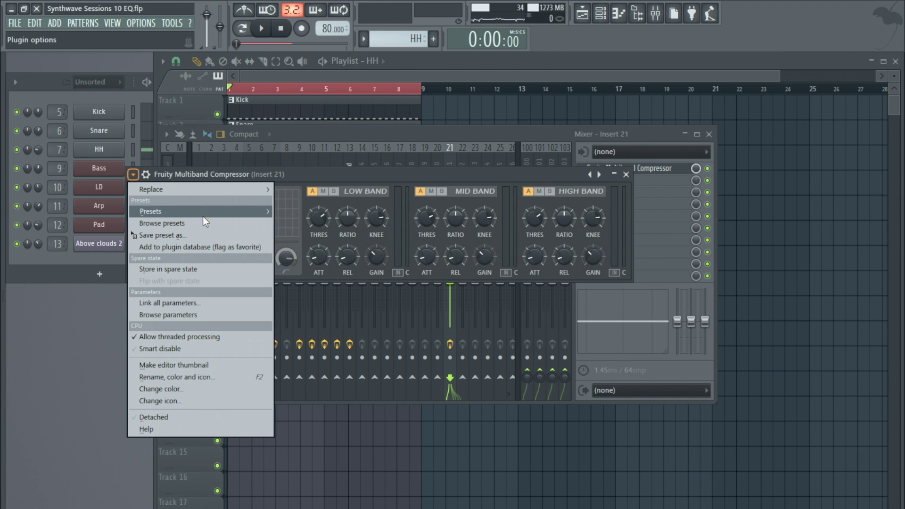
mouse_move(203, 216)
click(311, 255)
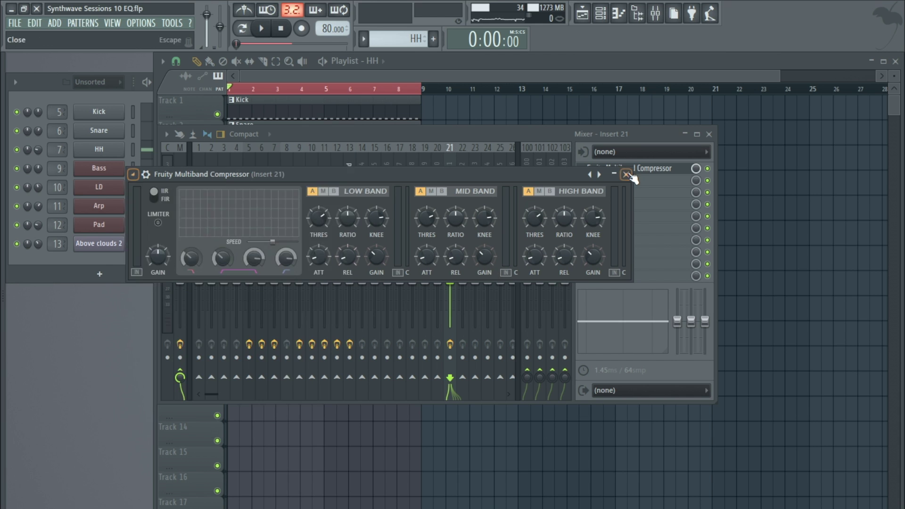
click(626, 175)
Replace Fruity Multiband Compressor on Insert 21 with OTT, move its window over the middle of the mixer and close it
click(582, 168)
mouse_move(595, 183)
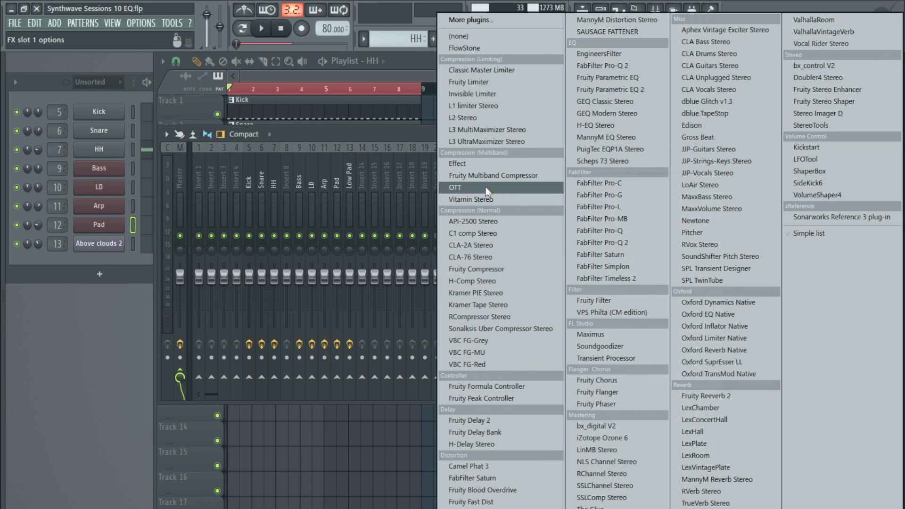
click(454, 188)
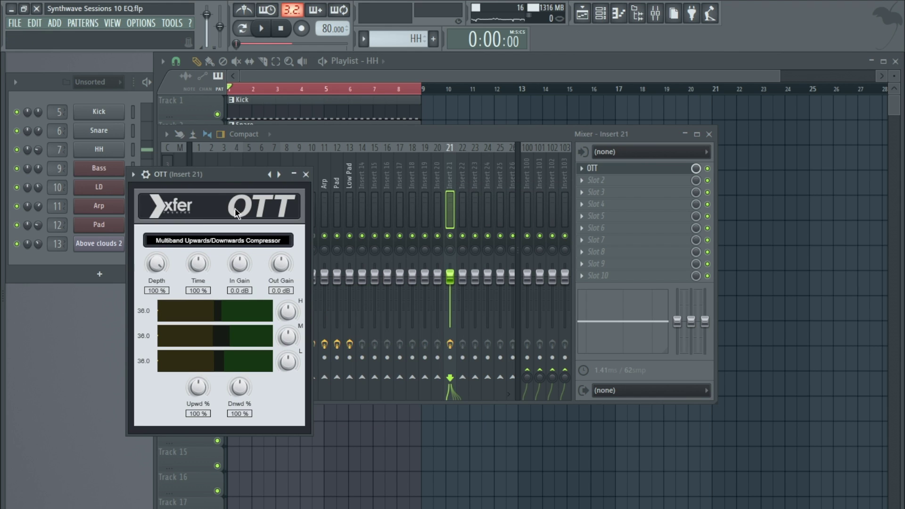
drag(215, 180, 411, 140)
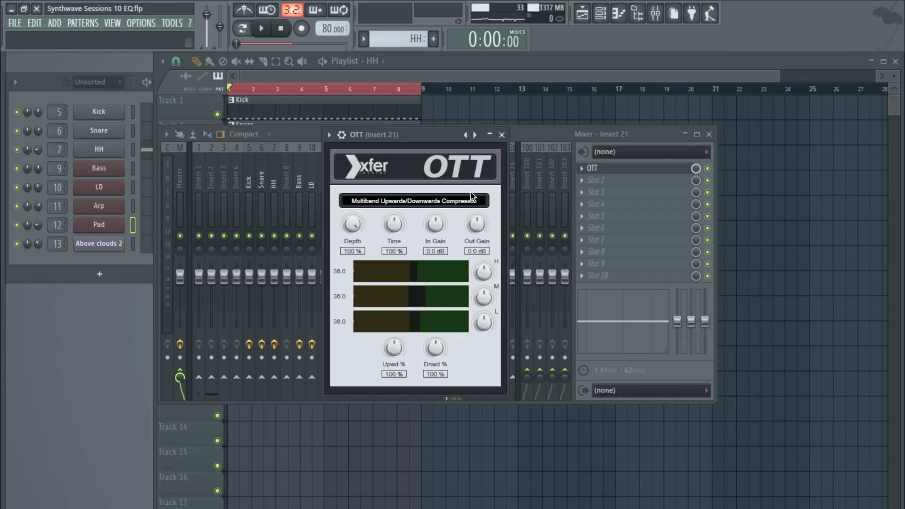
click(502, 134)
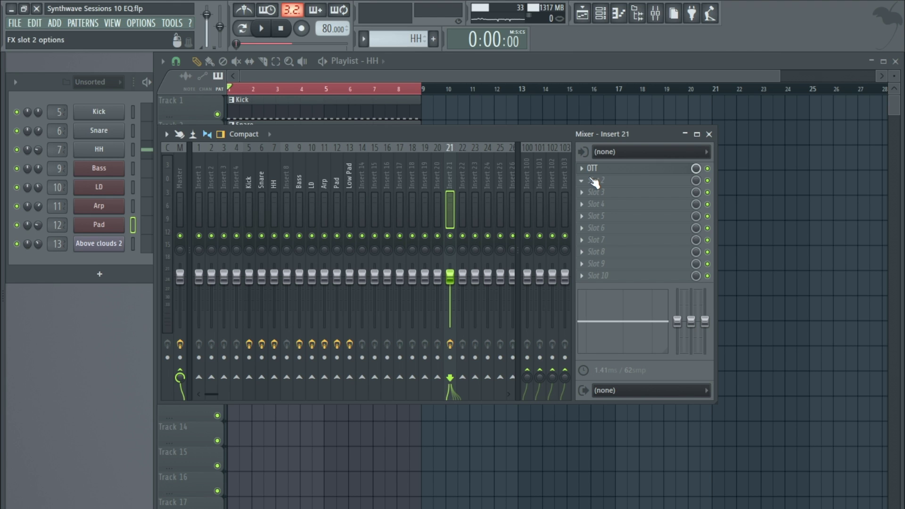
Reopen OTT on Insert 21, set its Depth to 46 % and close its window
click(617, 169)
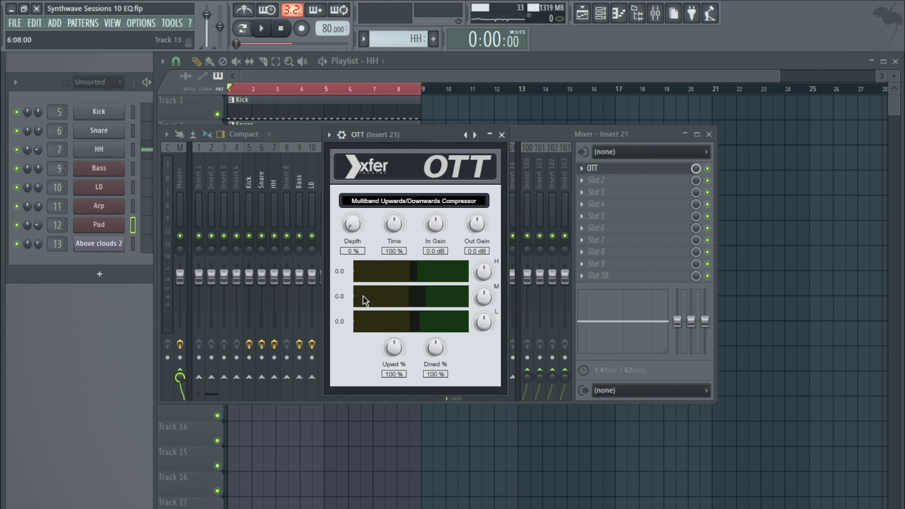
drag(352, 227, 361, 180)
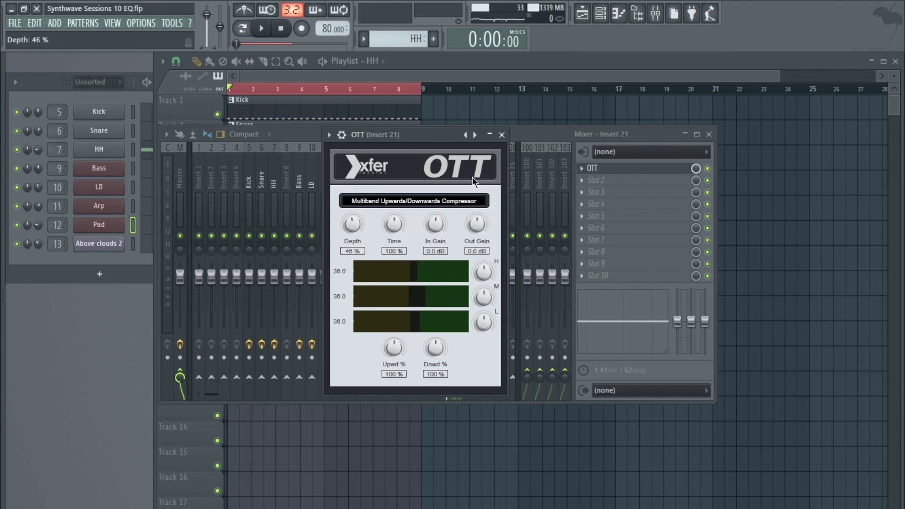
click(501, 134)
Replace OTT in Insert 21's first effect slot with Fruity Filter, view its controls and close its window
click(589, 170)
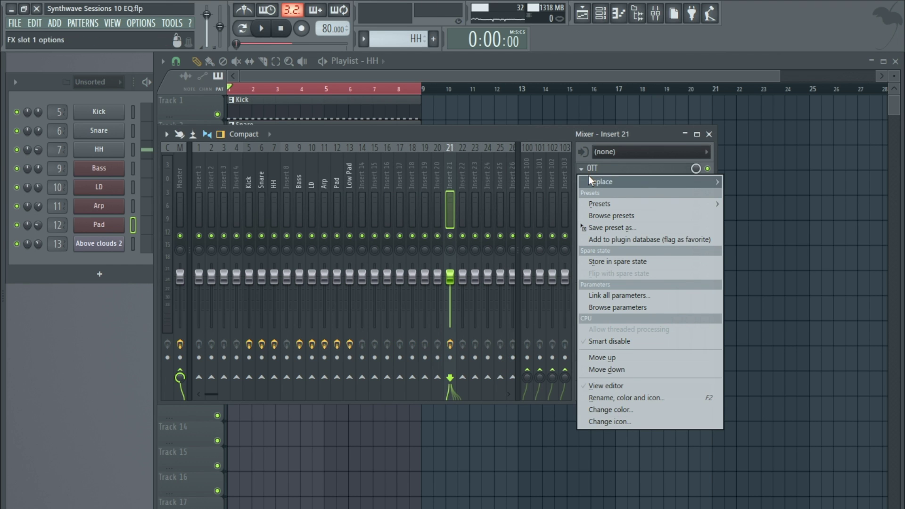
mouse_move(588, 176)
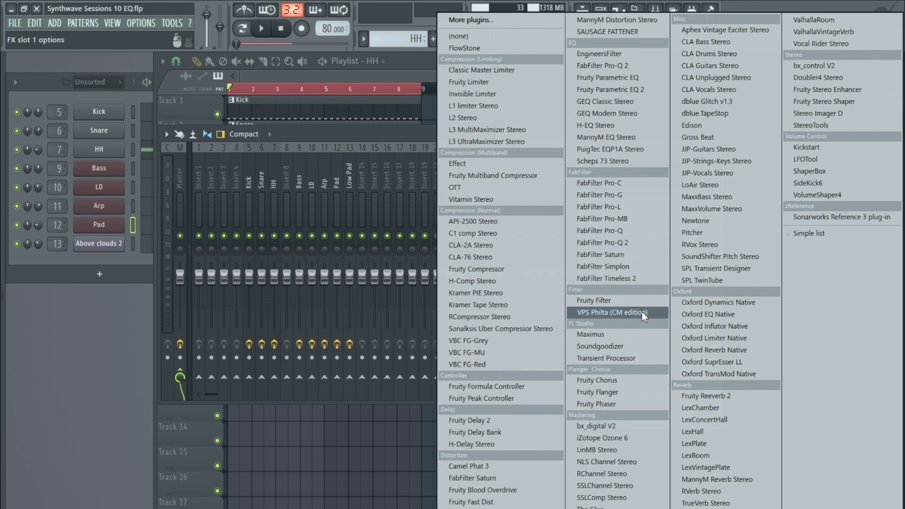
click(593, 300)
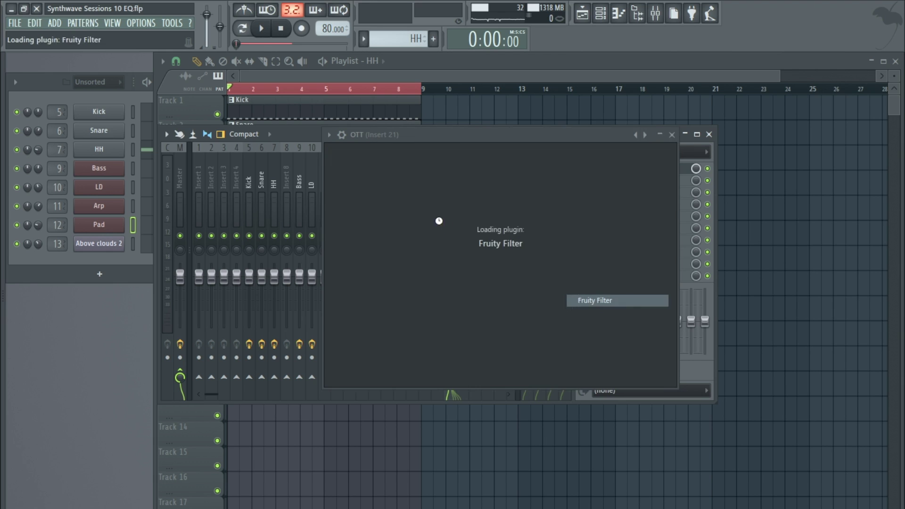
drag(448, 179, 448, 224)
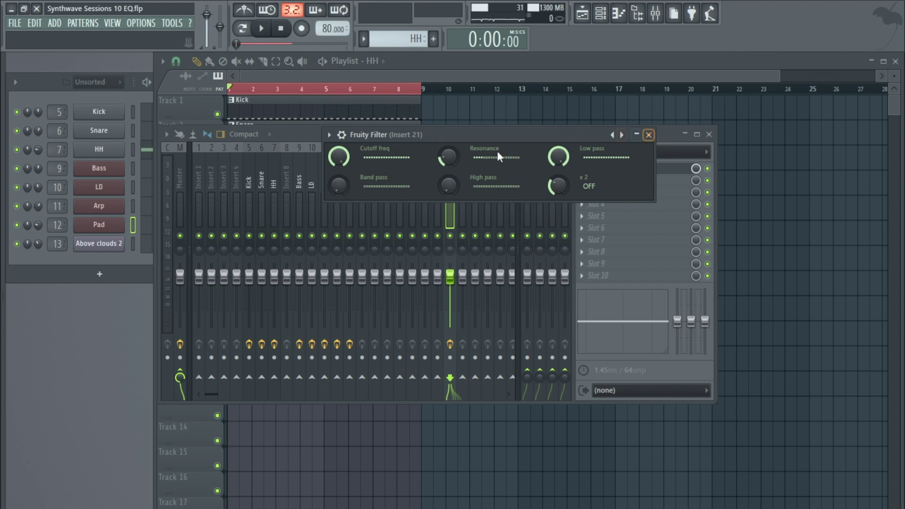
click(648, 134)
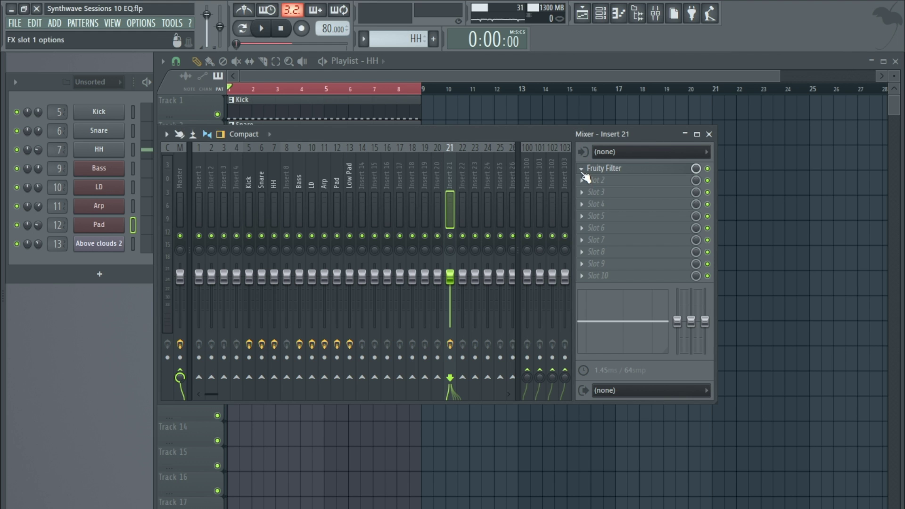
Replace Fruity Filter in Insert 21's first effect slot with VPS Philta (CM edition)
click(587, 168)
mouse_move(592, 179)
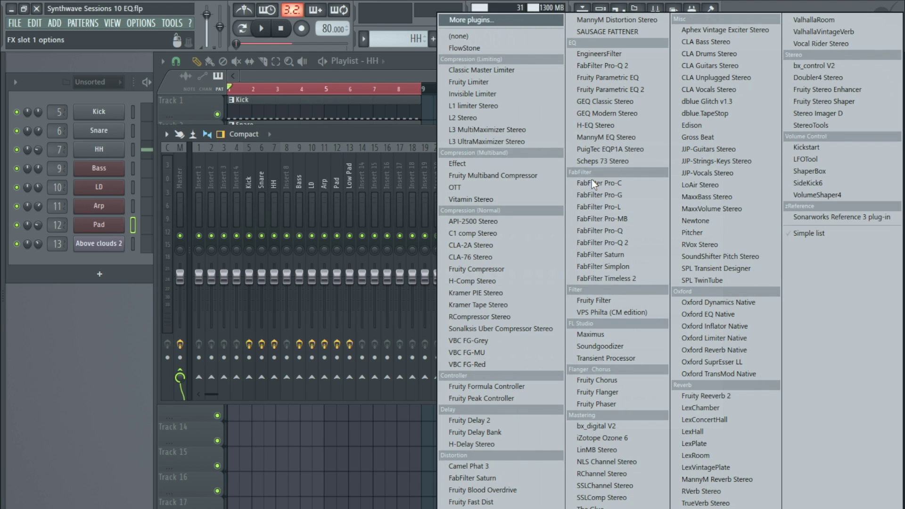
click(627, 310)
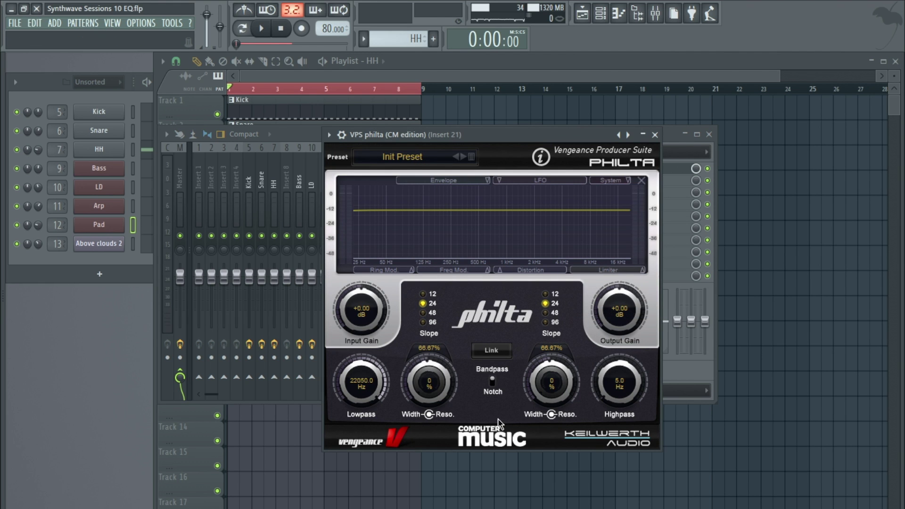
Set Philta's input gain to -9.12 dB, lowpass resonance width to 69.55 % and lowpass slope to 96, and close its window
drag(354, 305, 357, 394)
drag(422, 392, 421, 391)
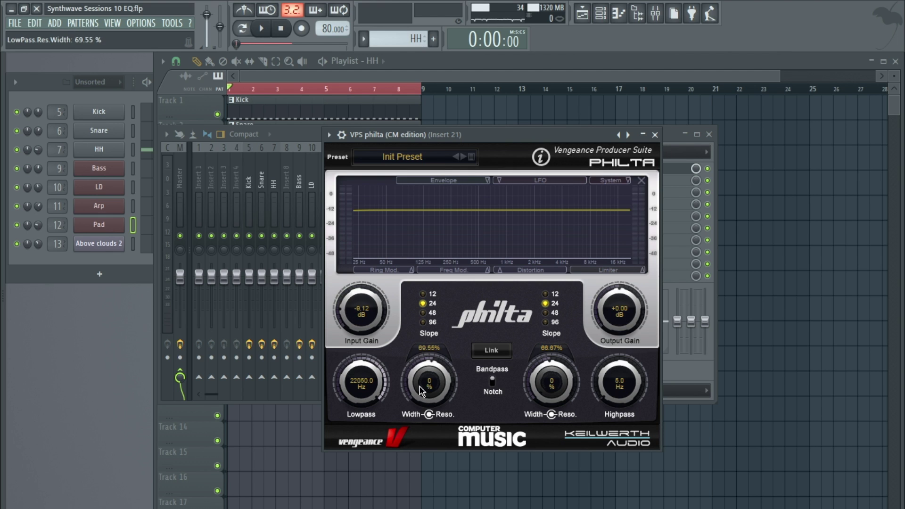
click(422, 322)
drag(362, 377, 354, 321)
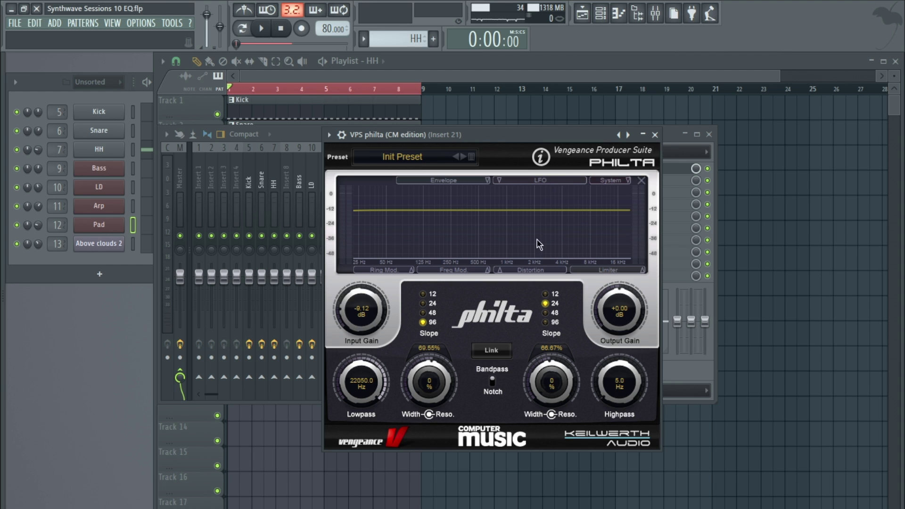
click(654, 135)
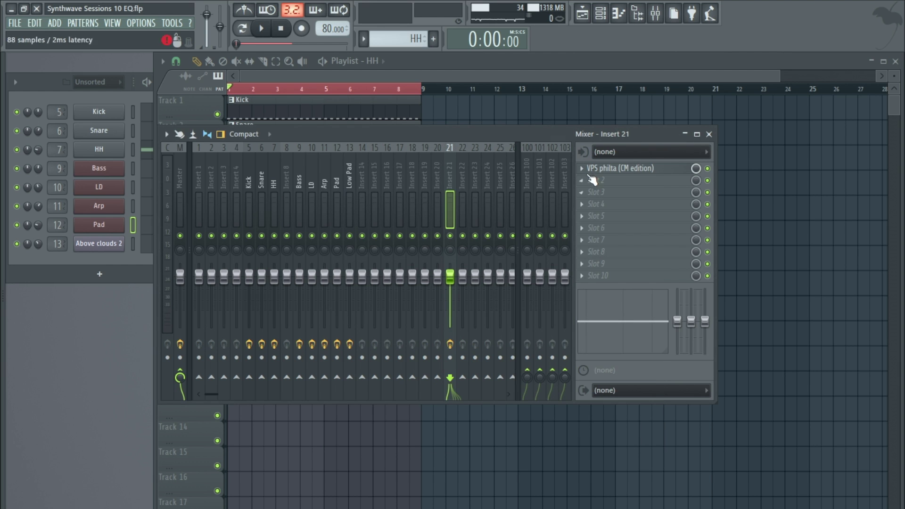
Replace Philta in Insert 21's first effect slot with Camel Phat 3, view its interface and close its window
click(586, 171)
mouse_move(607, 182)
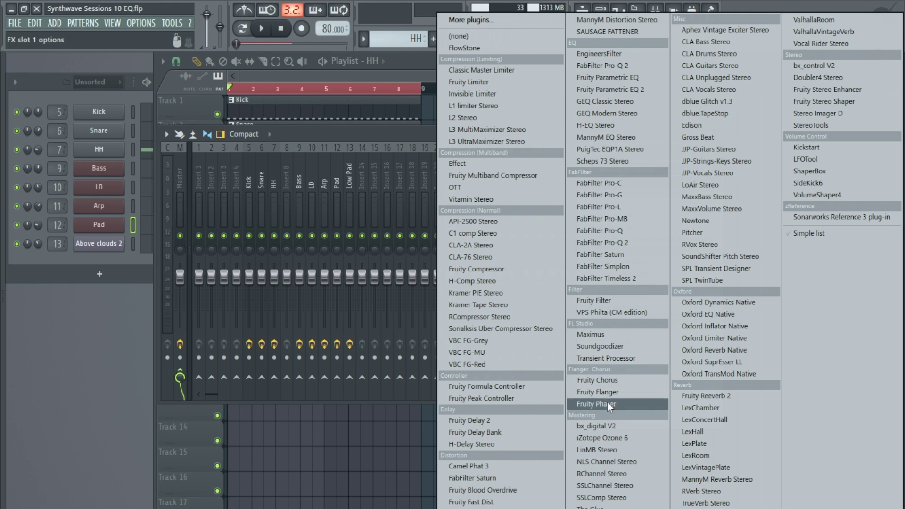
click(525, 468)
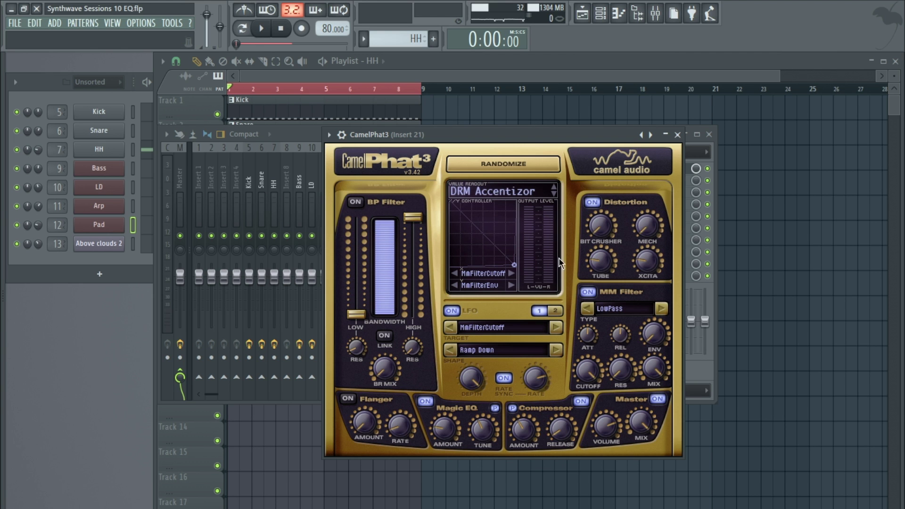
click(677, 135)
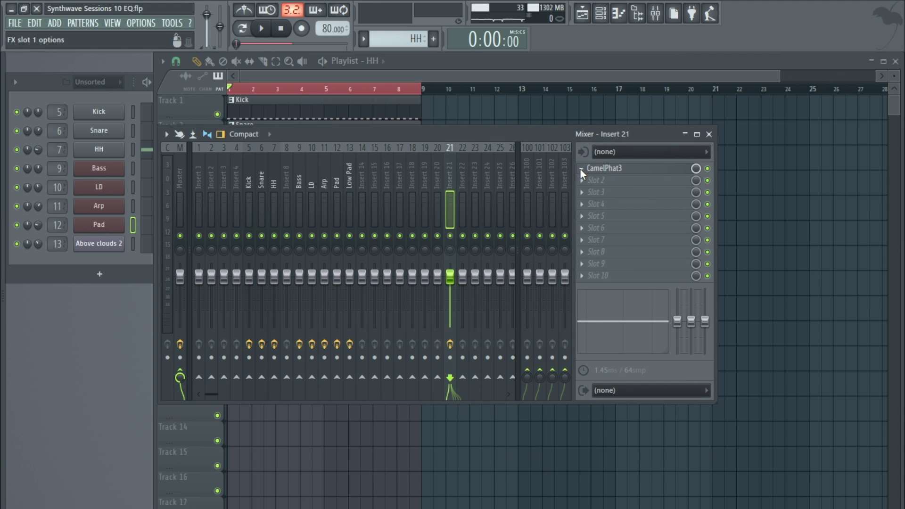
Replace Camel Phat 3 on Insert 21 with Fruity Chorus, view its parameters and close its window
click(580, 168)
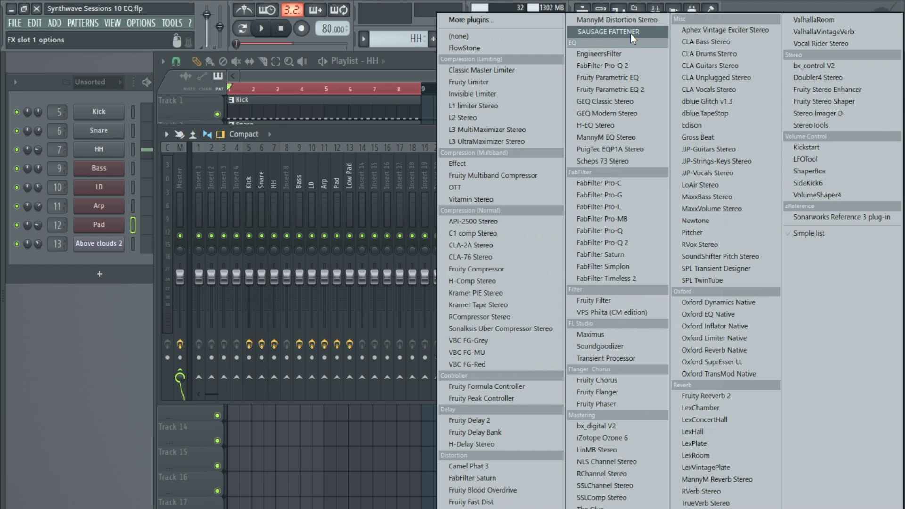
click(634, 380)
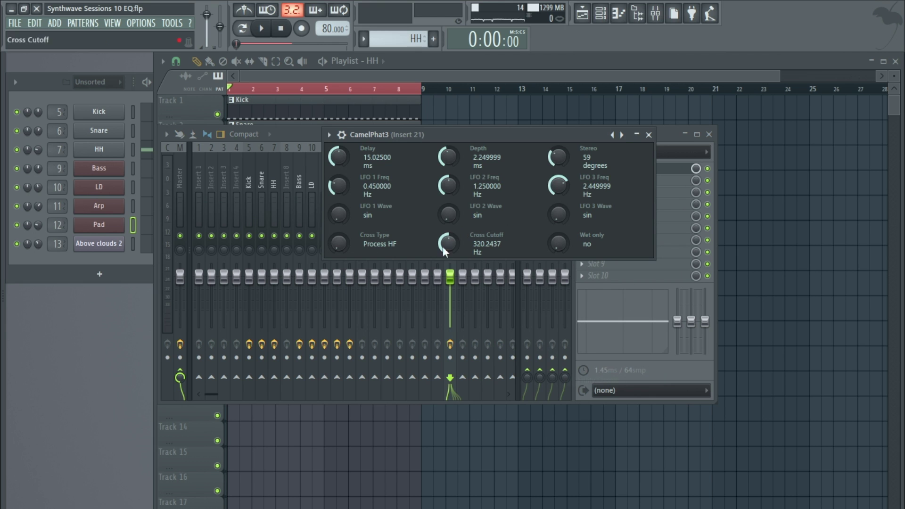
drag(473, 134, 349, 158)
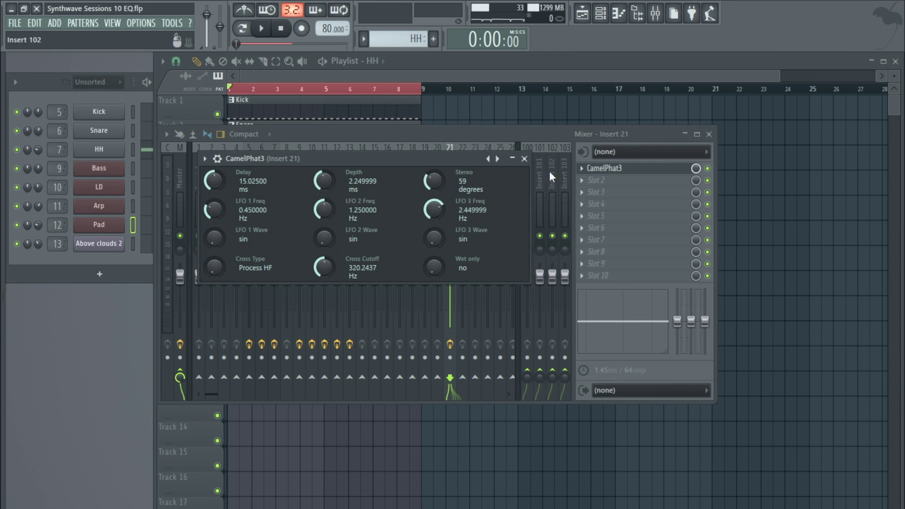
click(524, 159)
Empty Insert 21's first effect slot, load Kickstart into it and close the Kickstart window
click(584, 174)
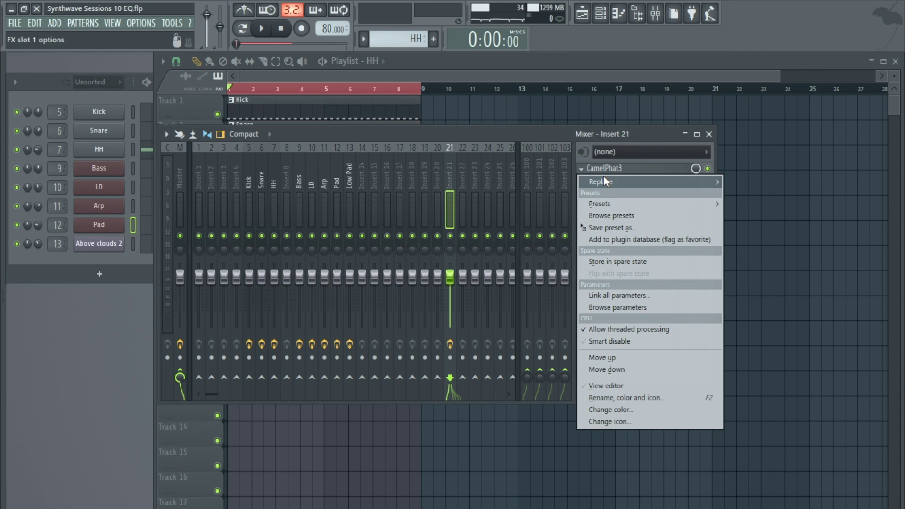
mouse_move(604, 176)
click(490, 47)
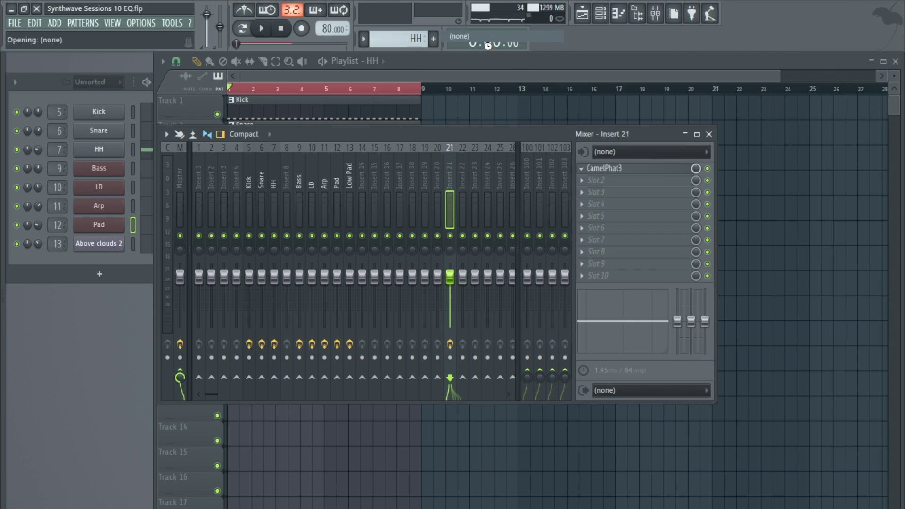
click(582, 172)
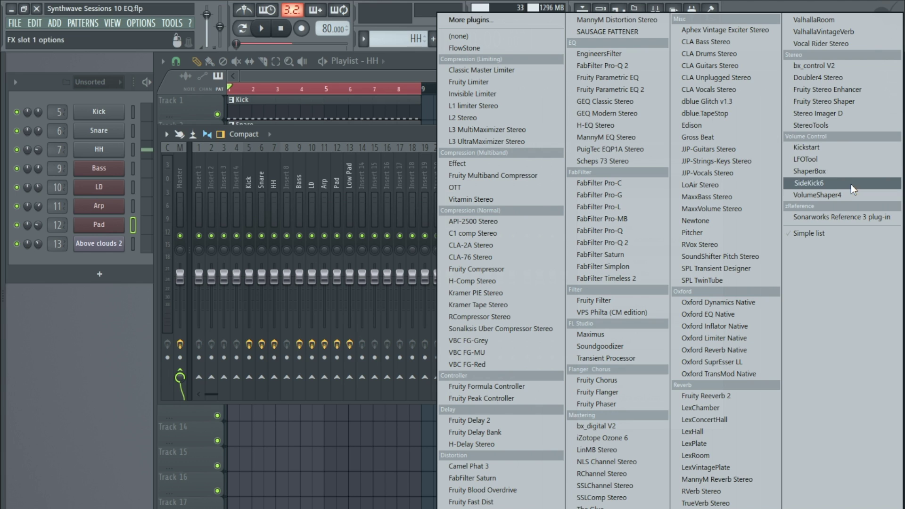
click(827, 150)
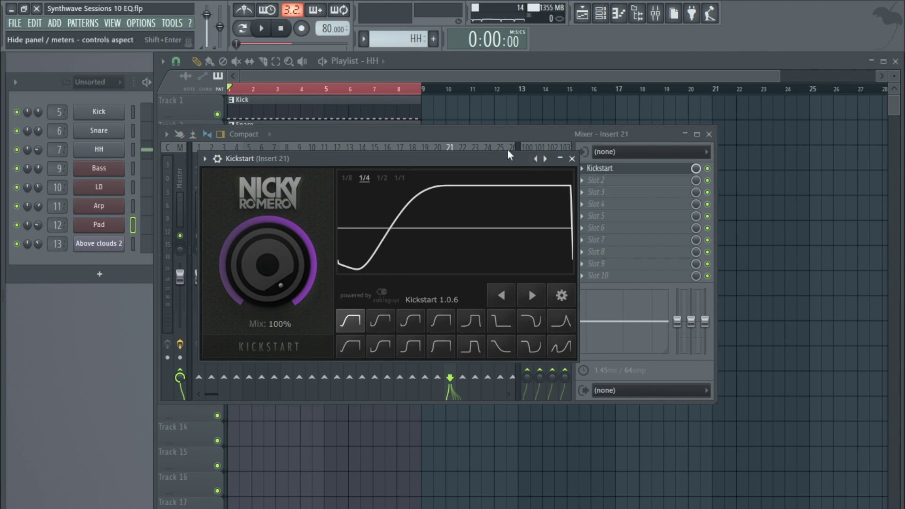
click(572, 158)
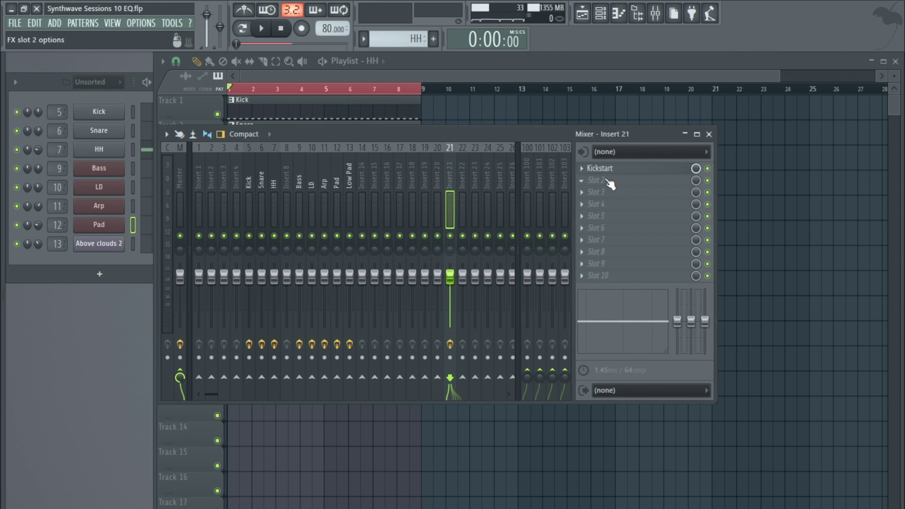
Replace Kickstart in Insert 21's first effect slot with LFOTool, view its interface and close its window
click(582, 171)
mouse_move(609, 182)
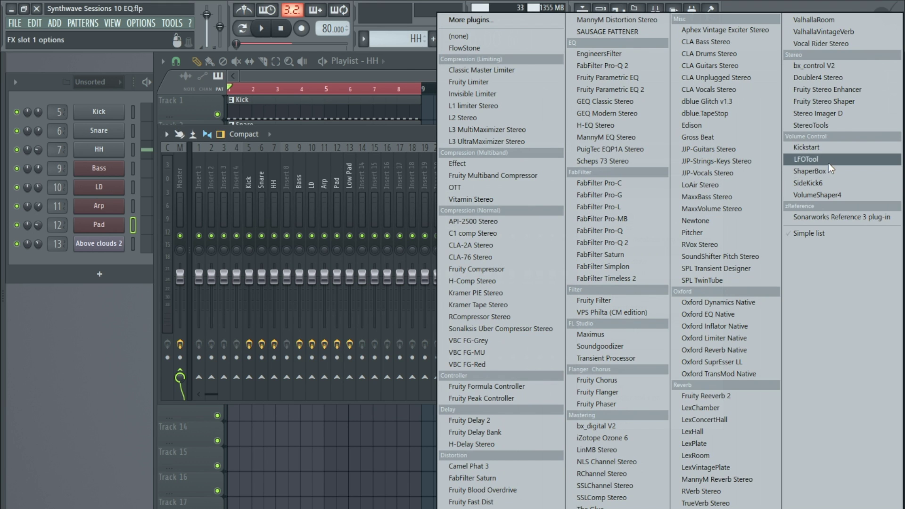
click(806, 159)
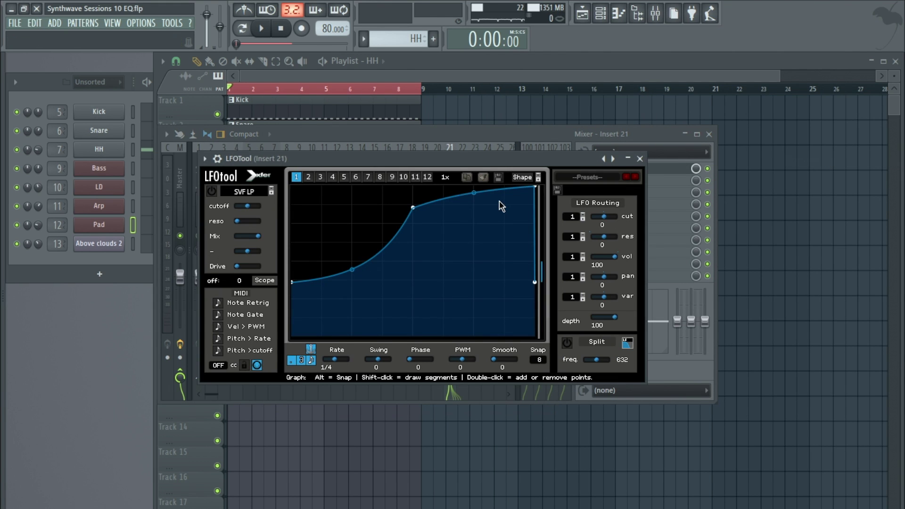
click(639, 159)
Replace LFOTool in Insert 21's first effect slot with Fruity Stereo Shaper
click(583, 171)
mouse_move(593, 182)
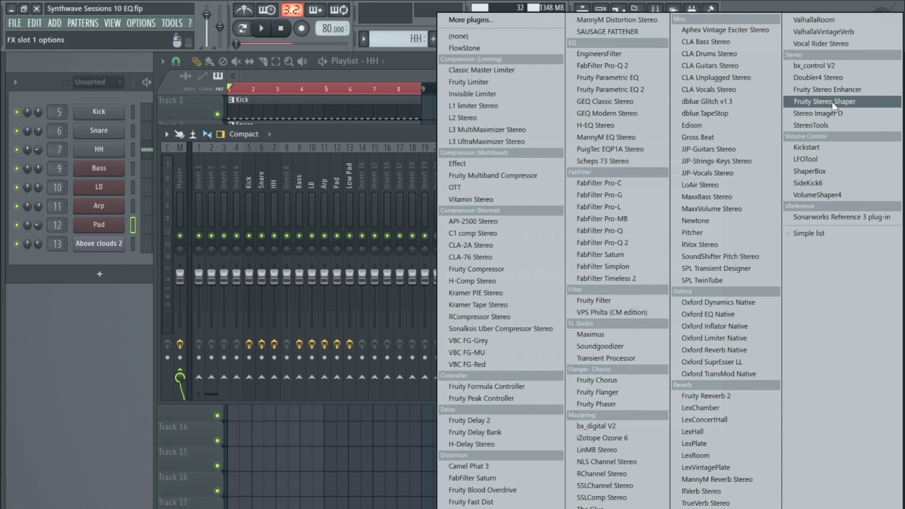
click(850, 102)
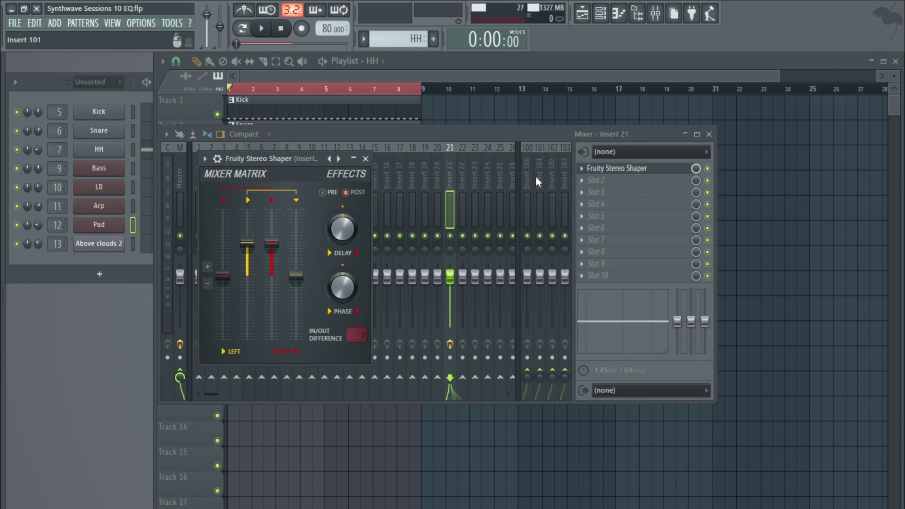
Replace Fruity Stereo Shaper on Insert 21 with Doubler4 Stereo, load its Basic Doubler preset and close the plugin window
click(591, 170)
mouse_move(651, 184)
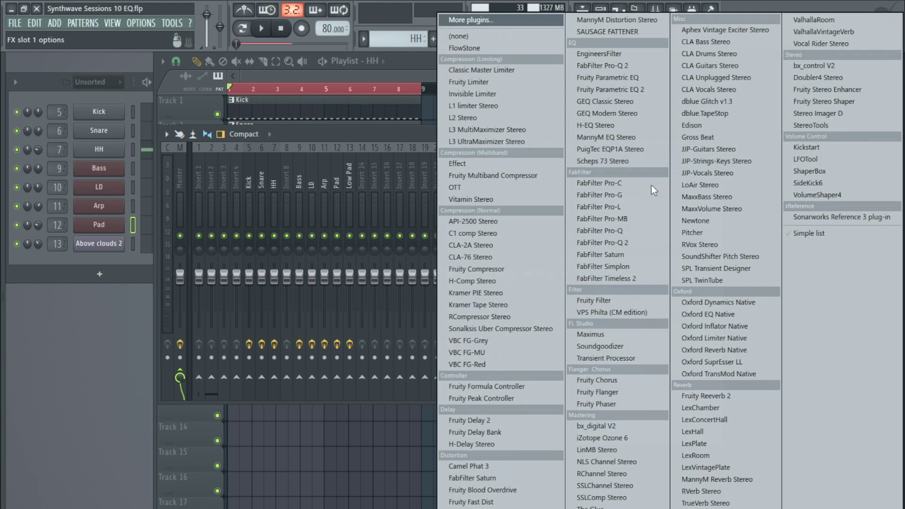
click(831, 77)
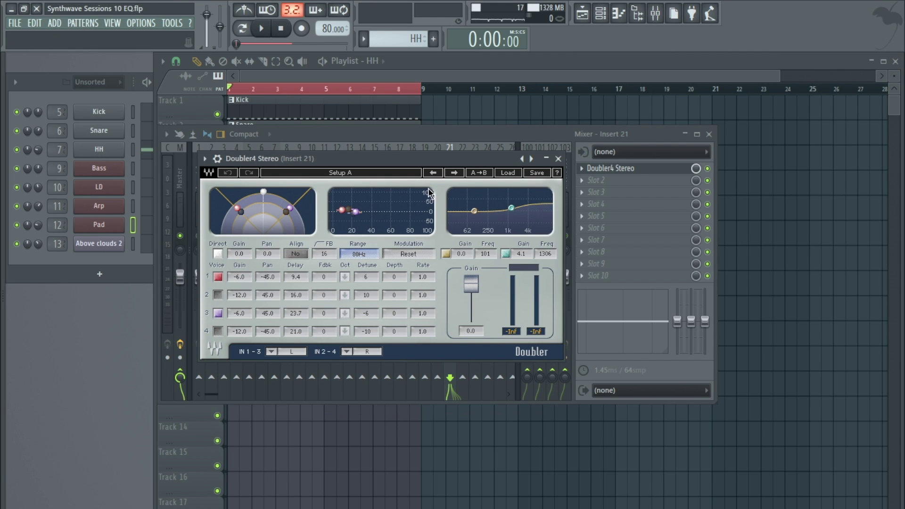
click(507, 172)
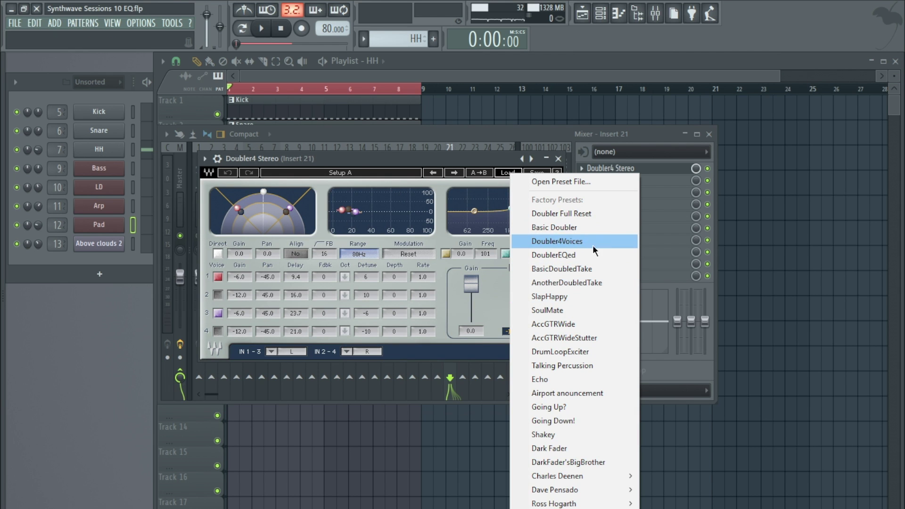
click(590, 229)
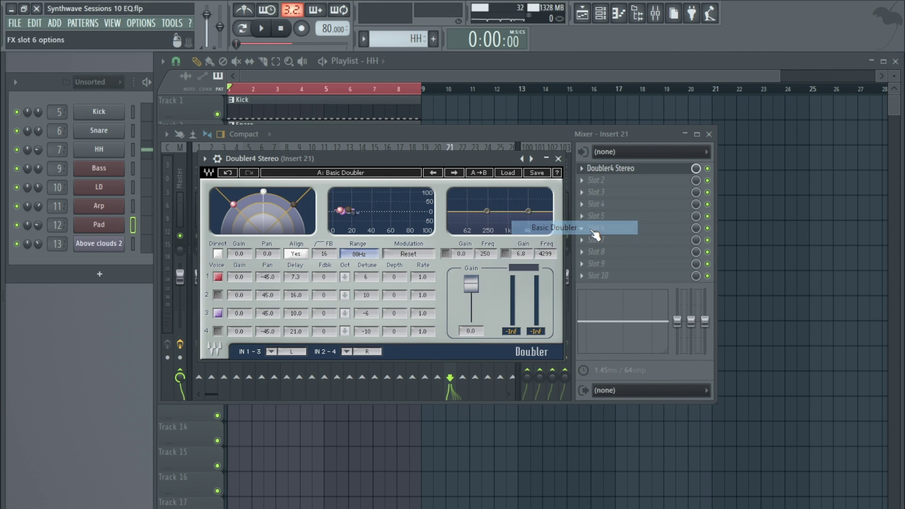
click(558, 158)
Remove Doubler4 Stereo from Insert 21's first effect slot and bring the Playlist to the front
click(582, 168)
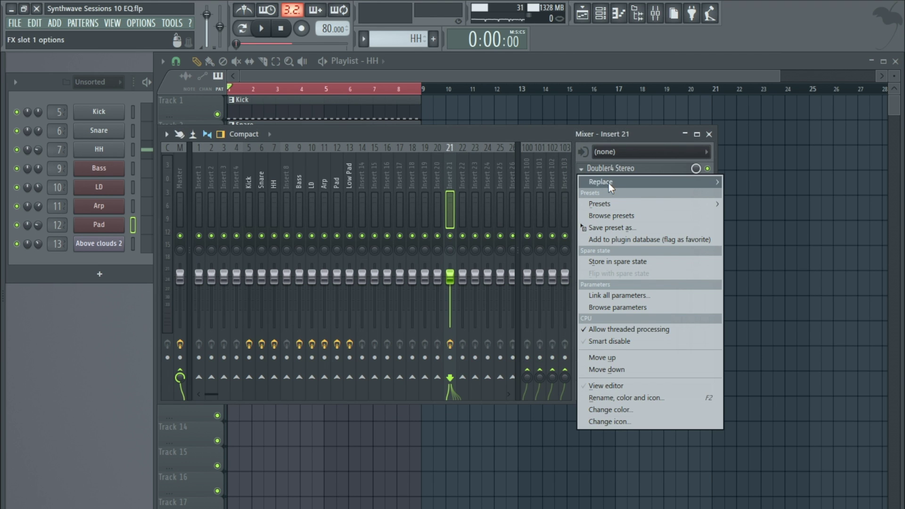
mouse_move(609, 183)
click(476, 37)
click(520, 59)
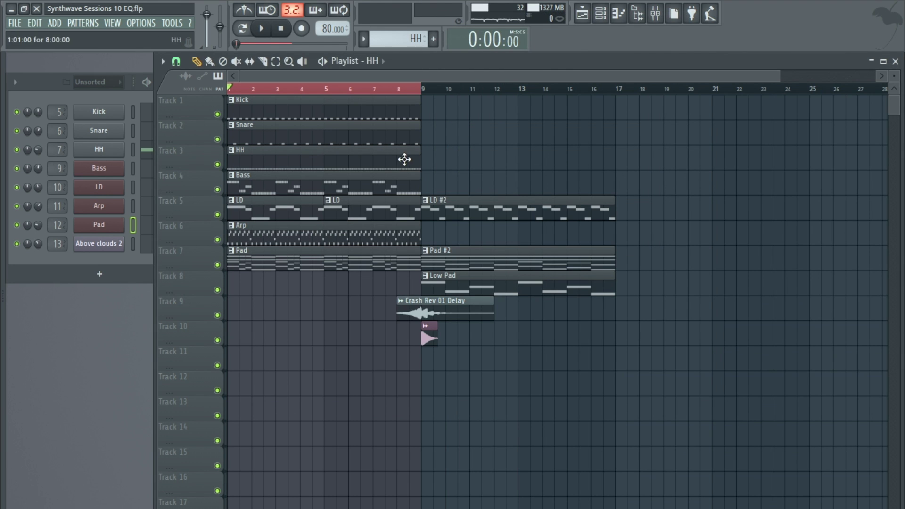
Start playback and solo the playlist track that holds the LD clips
click(268, 29)
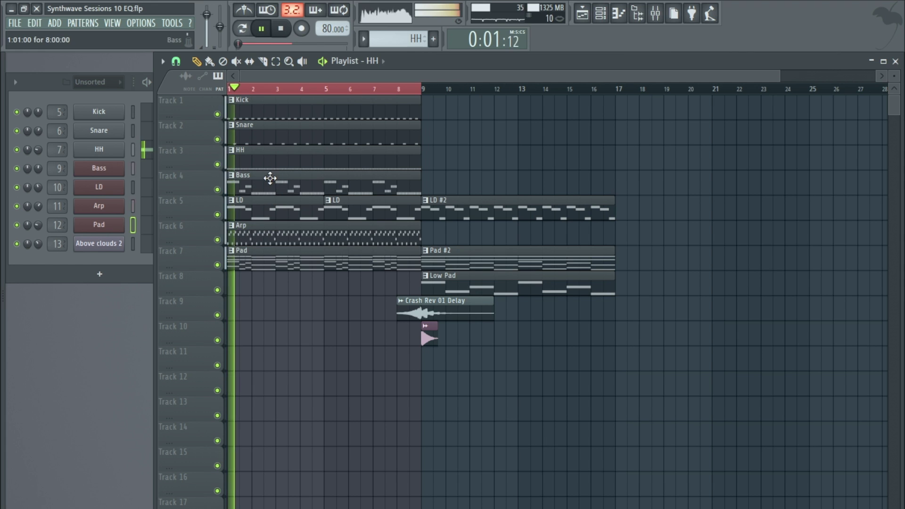
right_click(215, 218)
key(Escape)
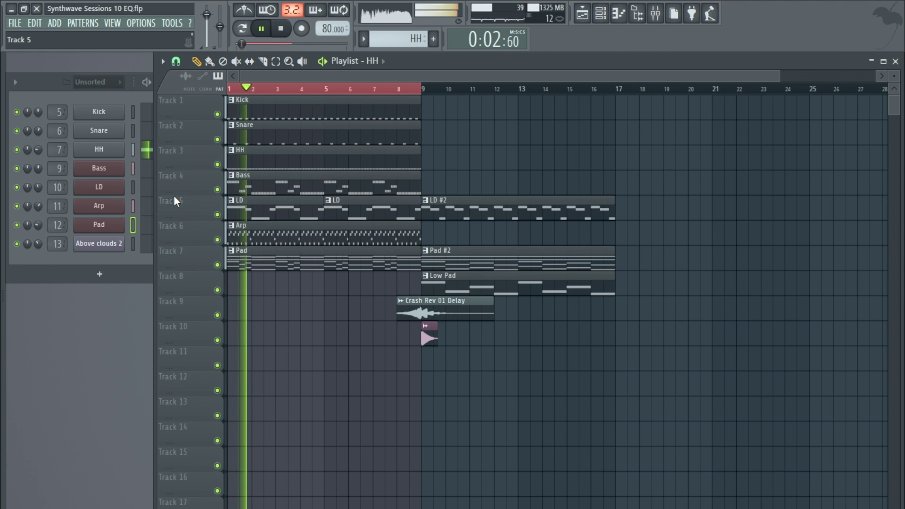
right_click(218, 215)
click(273, 212)
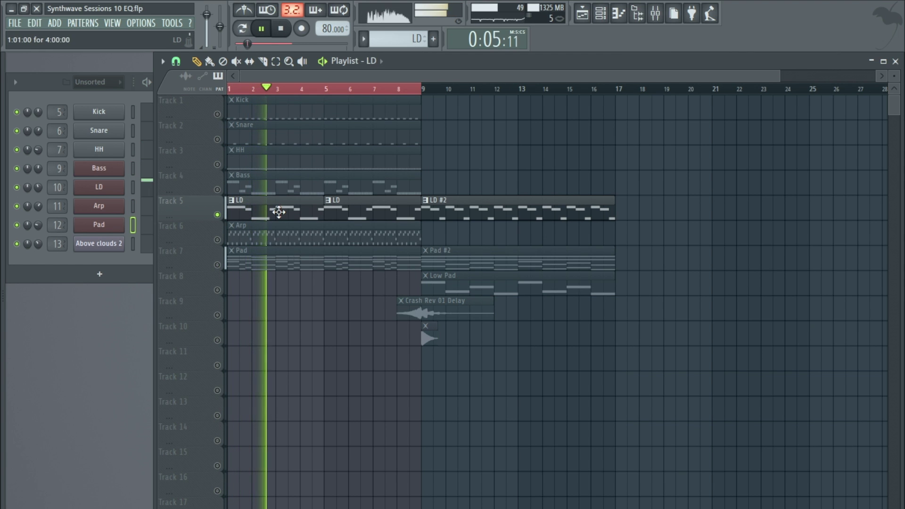
Show the LD channel's mixer track, view its Prophet V instrument and close the instrument window
click(58, 187)
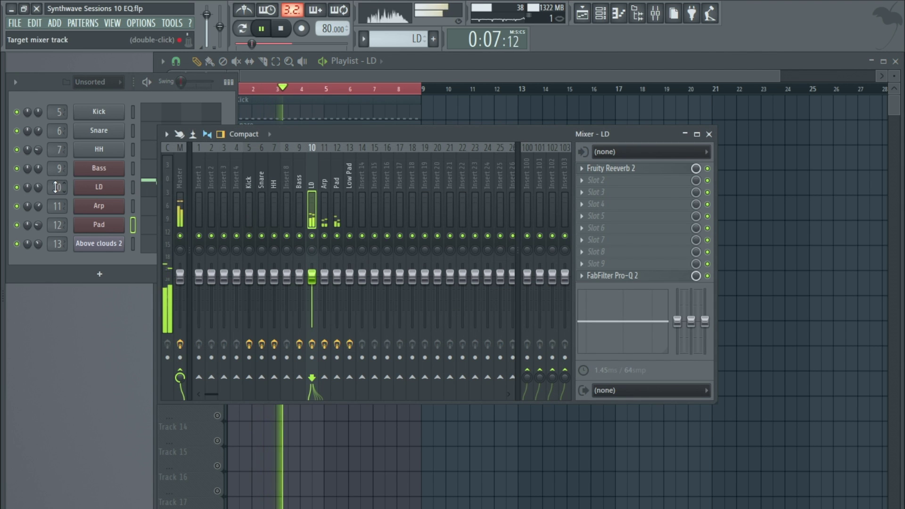
click(107, 187)
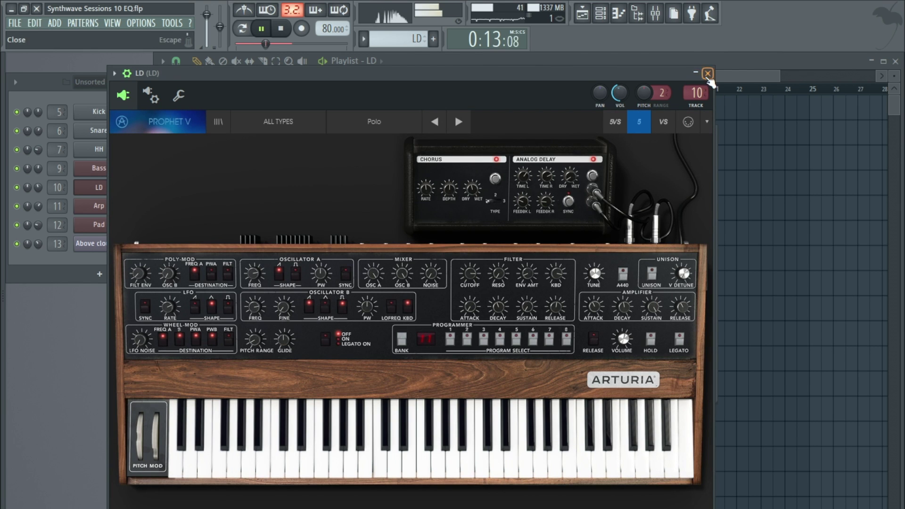
click(707, 73)
Load Doubler4 Stereo with the Basic Doubler preset into the LD mixer track's second slot and toggle the effect for comparison
click(581, 180)
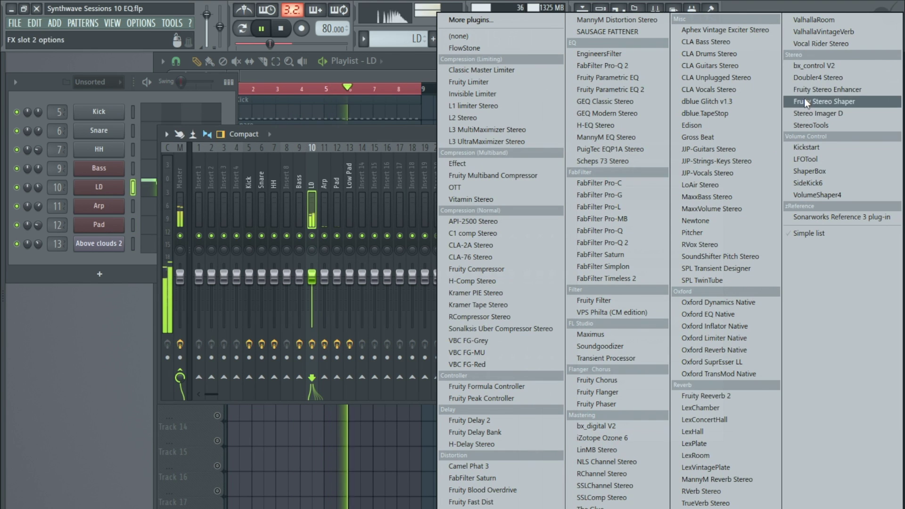
click(816, 75)
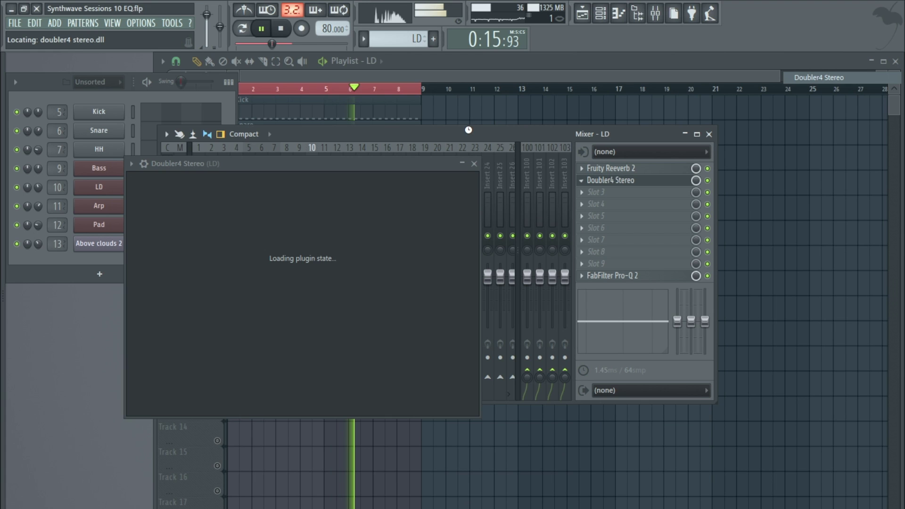
click(425, 178)
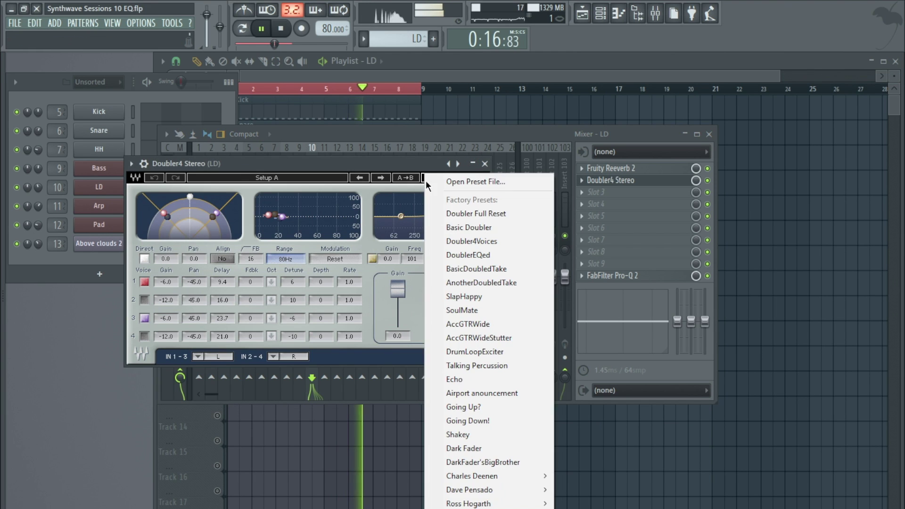
click(471, 227)
click(708, 180)
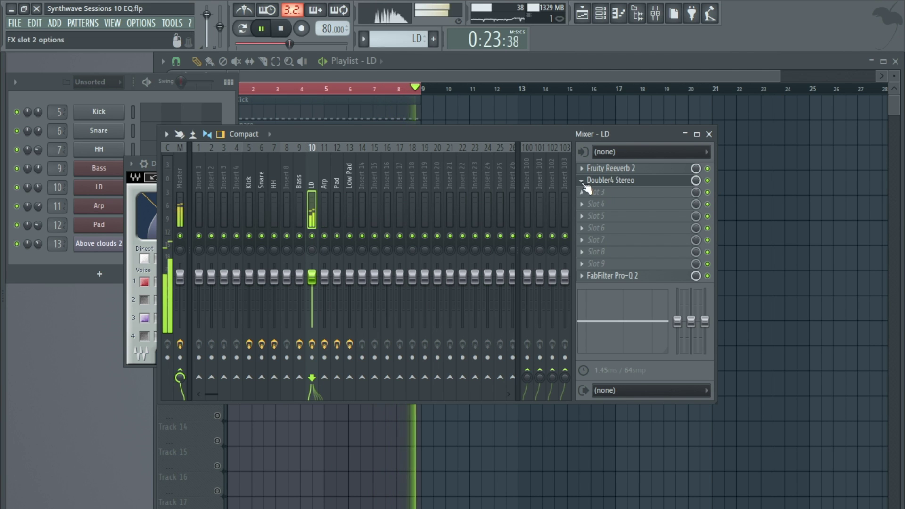
Empty the second effect slot of the LD mixer track and stop playback
click(587, 187)
mouse_move(598, 196)
click(477, 40)
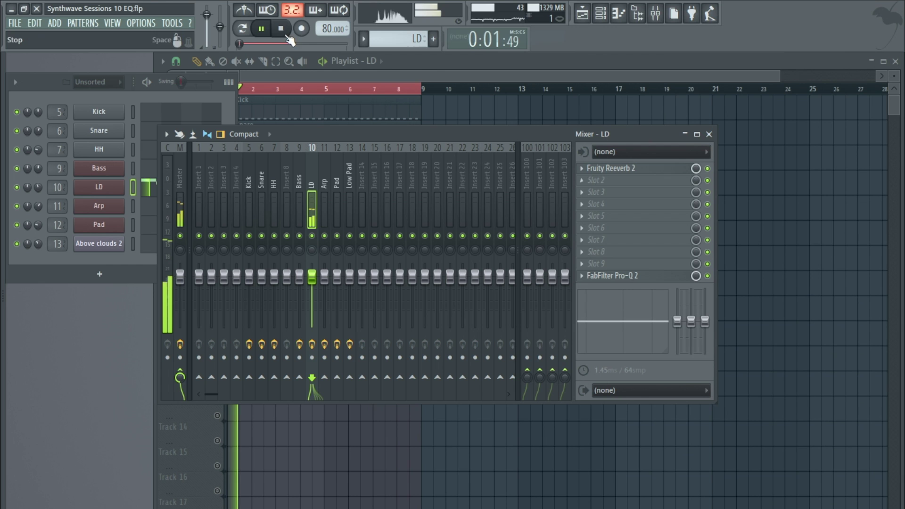
click(284, 32)
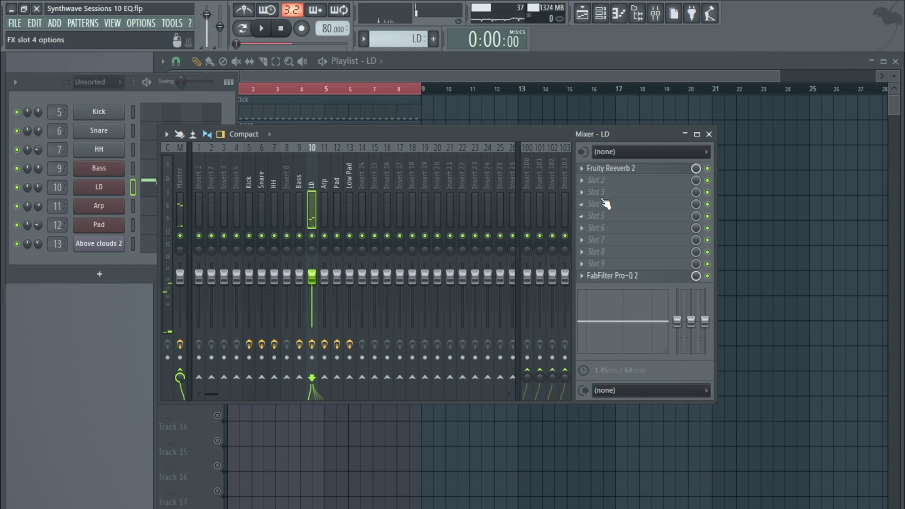
Load dblue.TapeStop into the LD mixer track's second slot and create an automation clip for its Trigger parameter
click(582, 180)
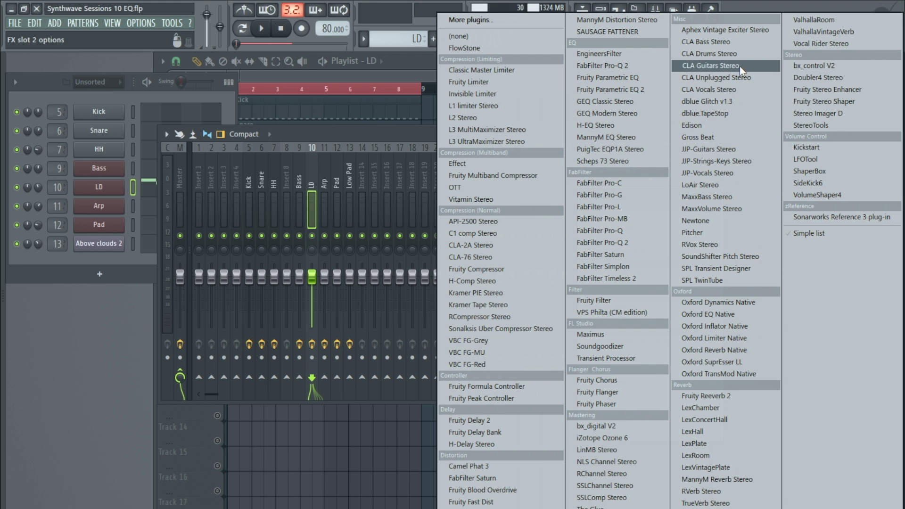
click(735, 113)
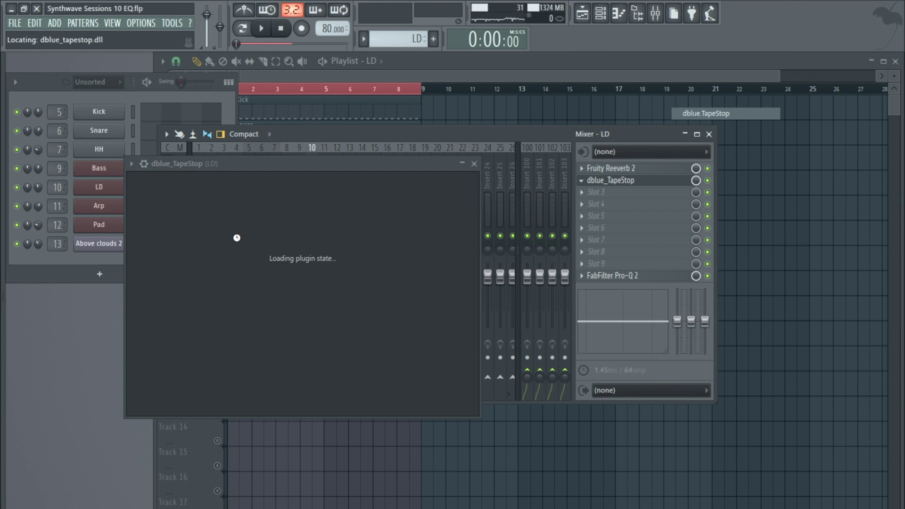
right_click(141, 186)
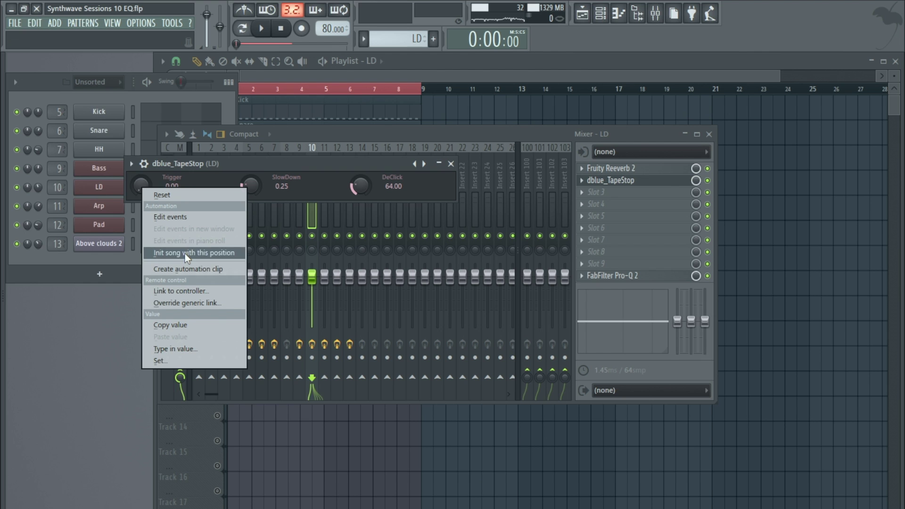
click(194, 269)
Unmute the TapeStop Trigger clip's playlist track and shape its automation into a short ramp that peaks and drops at bar 2
click(604, 61)
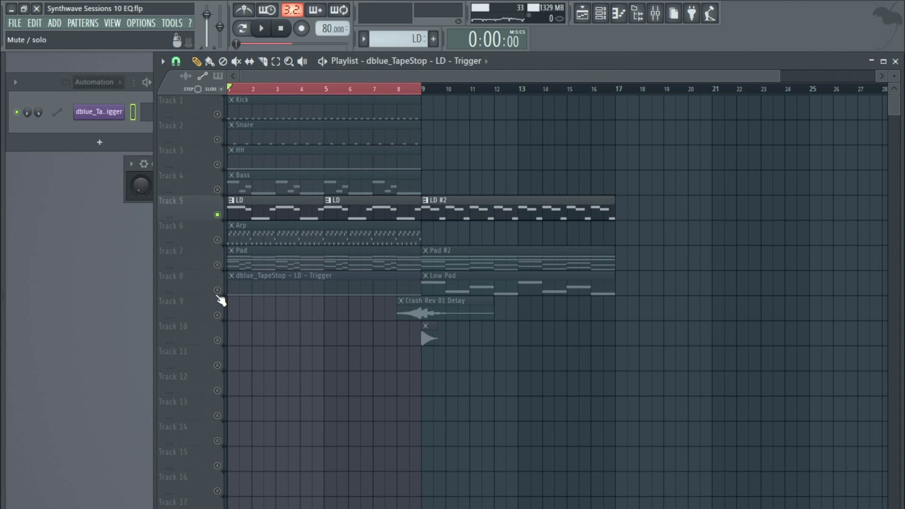
click(196, 292)
scroll(196, 292, up, 5)
scroll(169, 266, up, 4)
scroll(400, 268, up, 3)
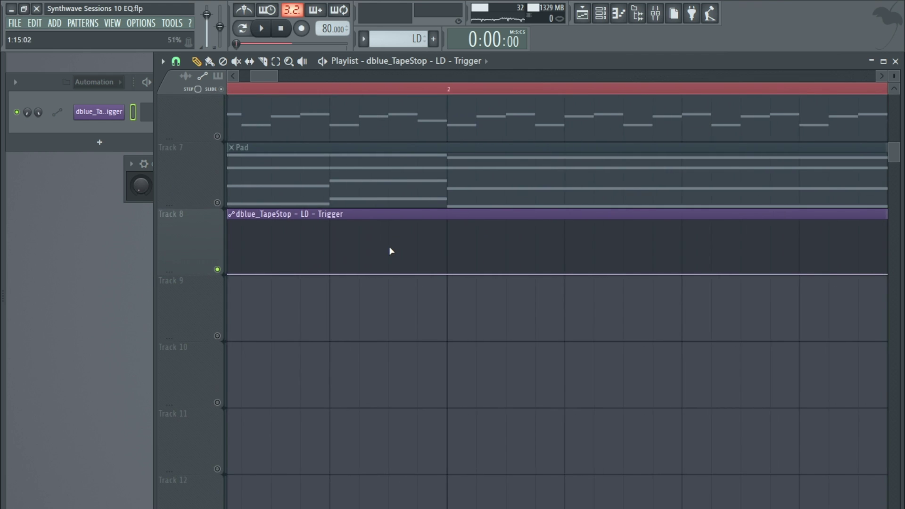
scroll(389, 249, up, 4)
scroll(397, 307, down, 4)
mouse_move(448, 339)
mouse_down()
mouse_move(460, 294)
mouse_move(447, 339)
mouse_up()
scroll(374, 257, down, 3)
Play the LD part through the tape-stop automation at bar 2, then stop playback
click(261, 28)
scroll(319, 145, down, 3)
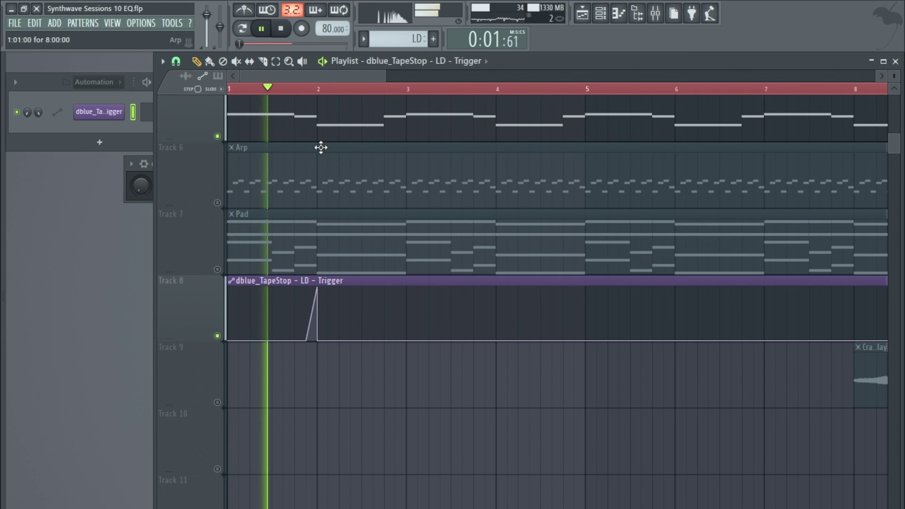
click(283, 32)
Bring the Mixer back, replace dblue_TapeStop on the LD track with Vocal Rider Stereo, view its interface and close its window
click(114, 23)
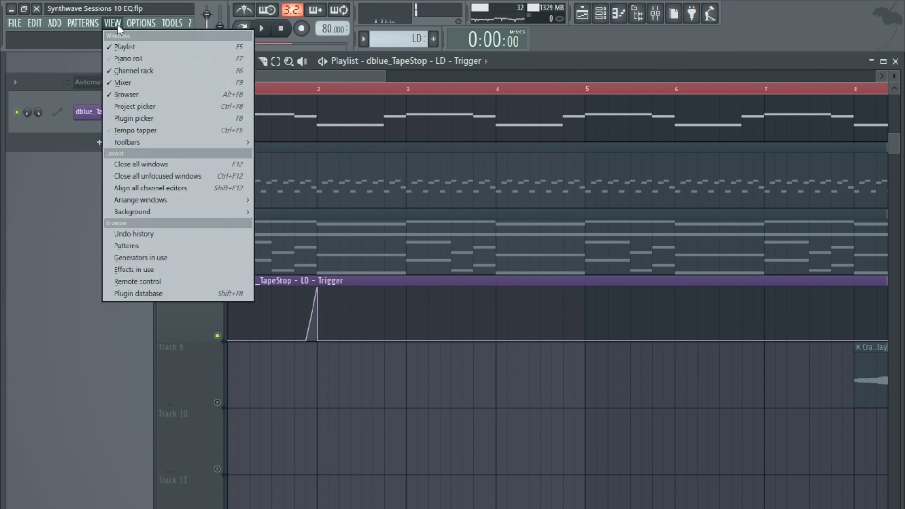
click(124, 80)
drag(508, 133, 408, 155)
click(483, 203)
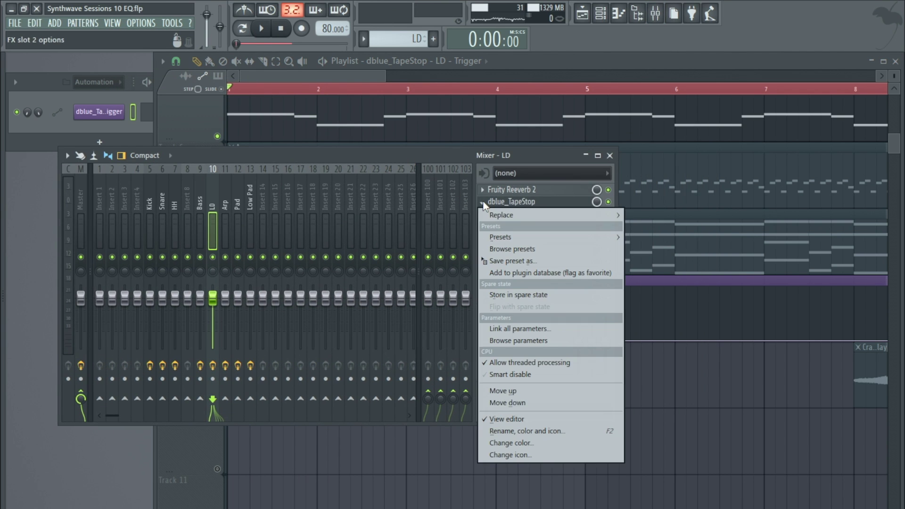
mouse_move(510, 219)
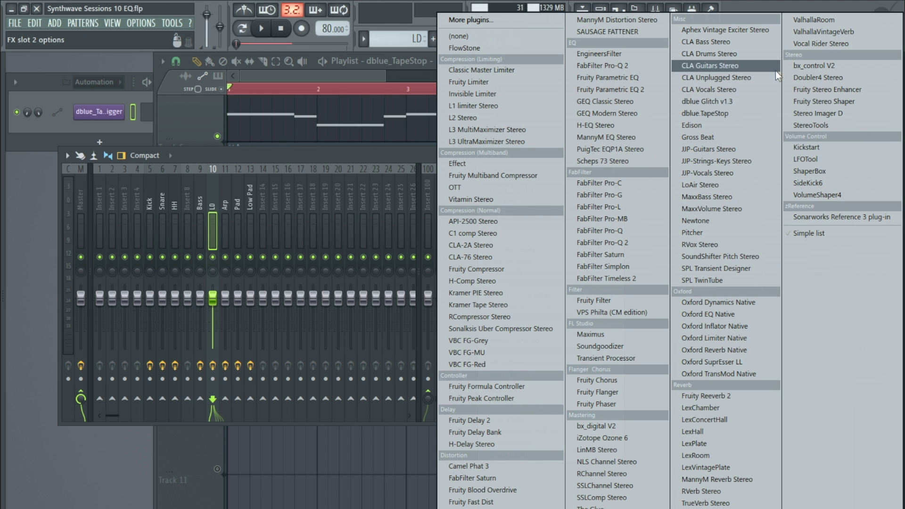
click(810, 43)
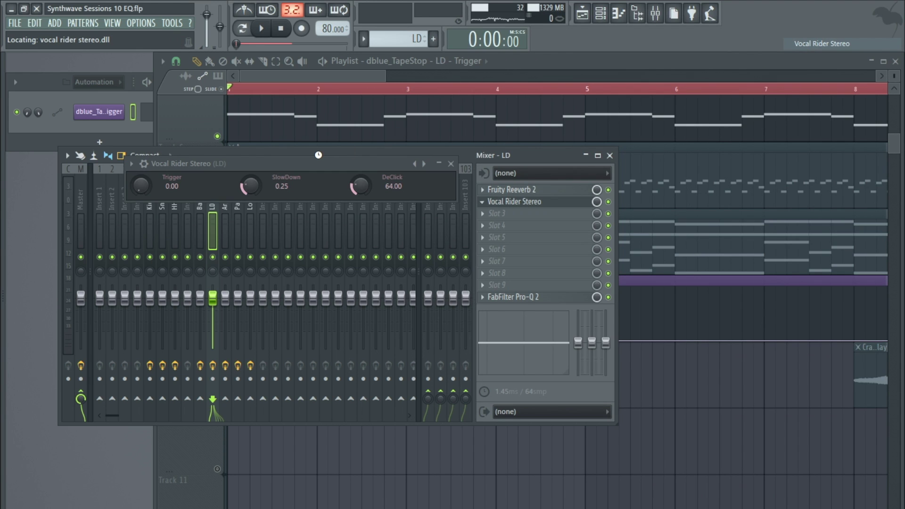
drag(256, 164, 290, 100)
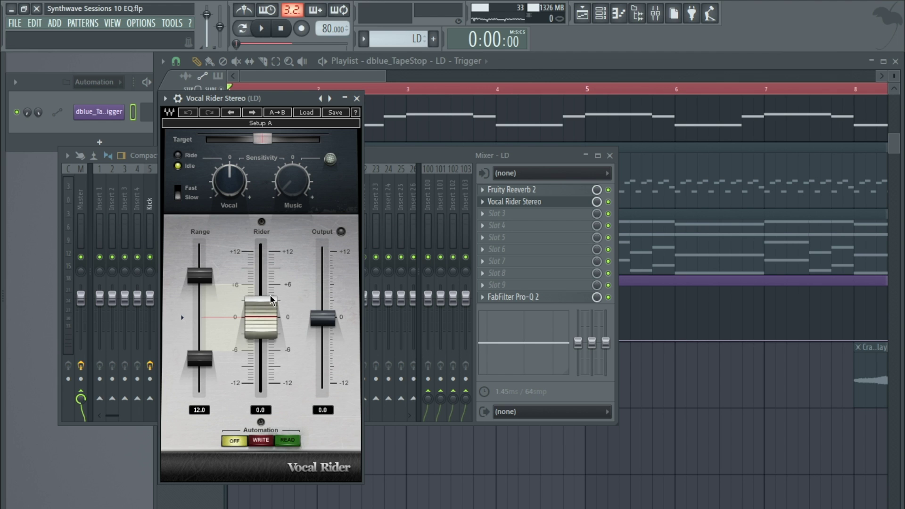
click(356, 98)
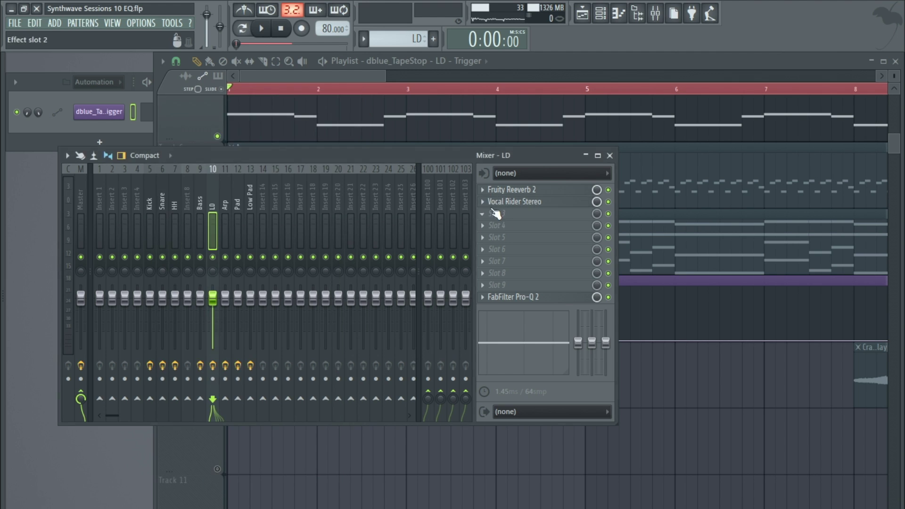
Dismiss the replacement plugin list and switch to the project 03. Retro Thunder - Down in the 9th.flp
click(482, 202)
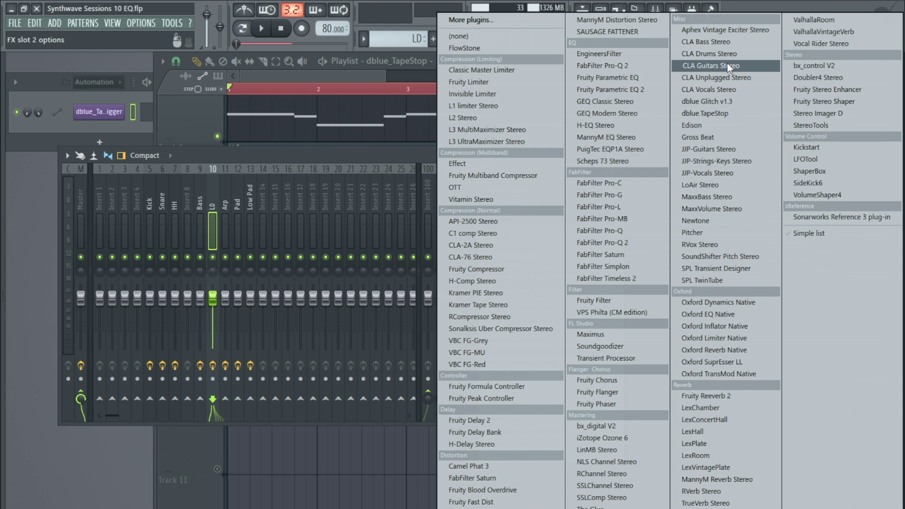
click(281, 30)
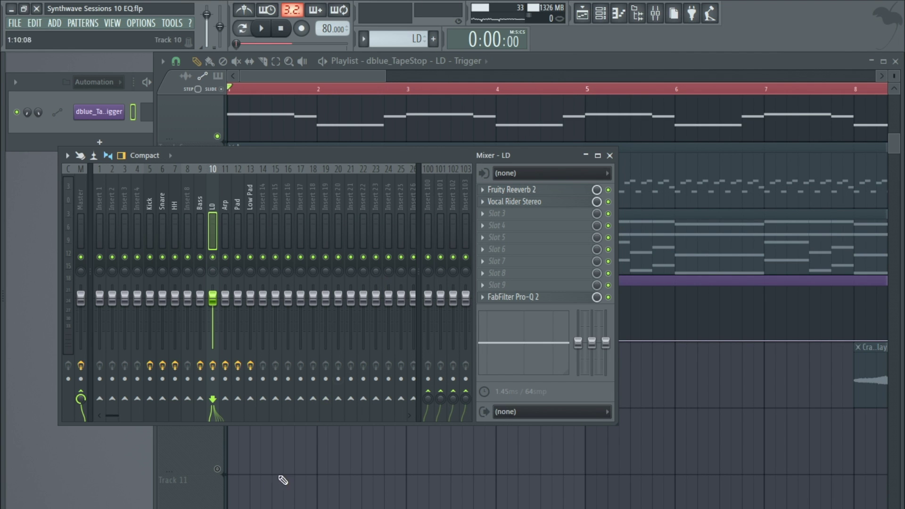
click(236, 474)
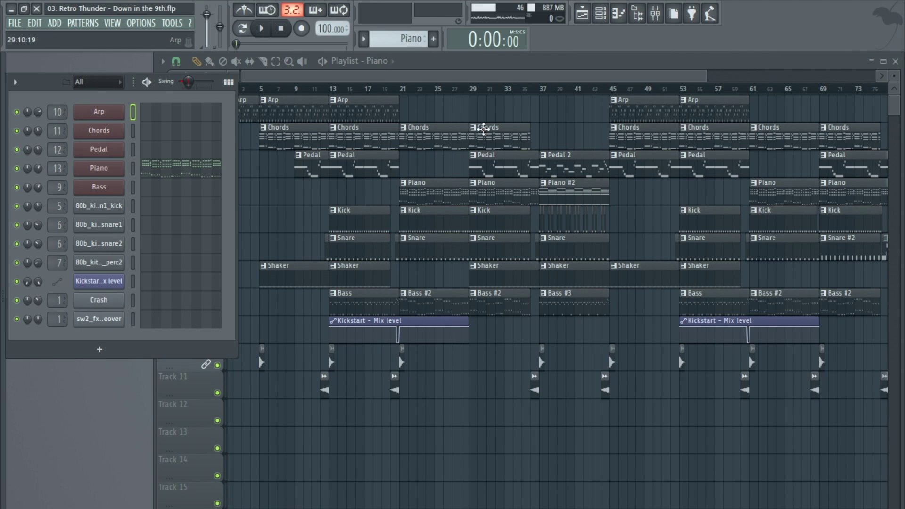
Solo the Piano playlist track and play it with the time range from bar 21 to bar 28 selected
right_click(217, 199)
key(space)
drag(404, 90, 460, 89)
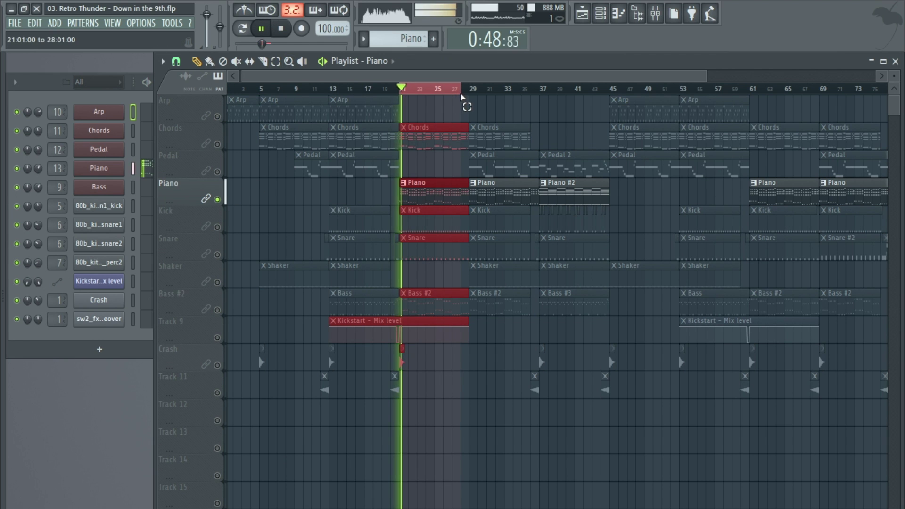
Load CLA Guitars Stereo in the first effect slot of the piano's mixer track, Insert 13
click(206, 198)
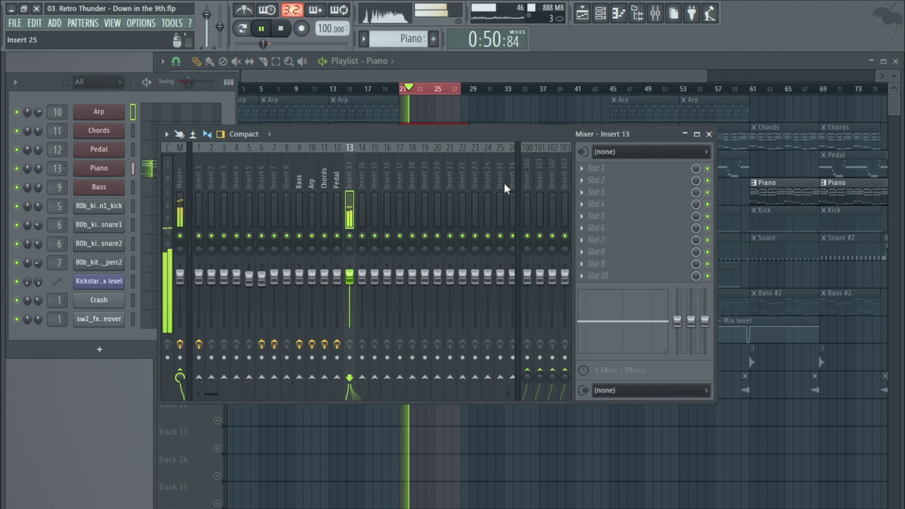
click(584, 168)
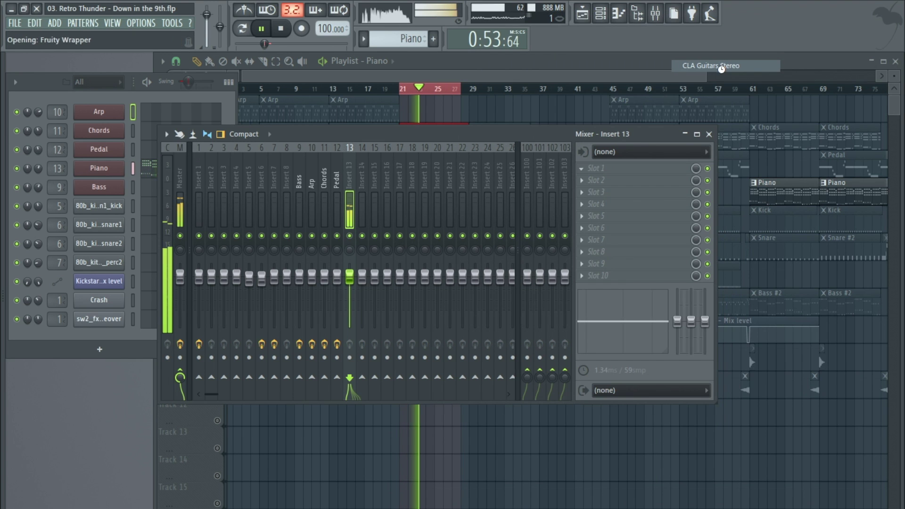
click(721, 68)
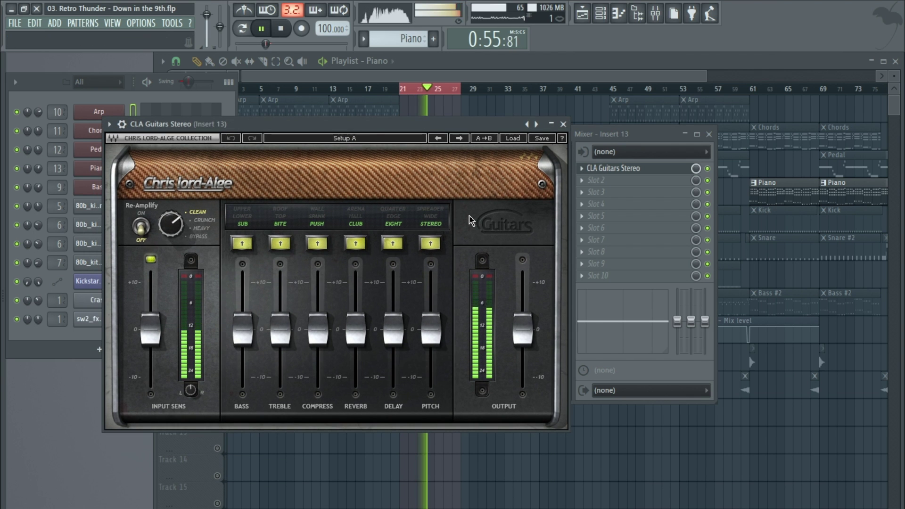
Lower the Bass, Treble, Reverb, Delay and Output faders of CLA Guitars Stereo and raise Compress slightly
drag(356, 317, 393, 344)
drag(245, 328, 317, 333)
drag(523, 329, 522, 332)
key(F9)
click(659, 171)
click(660, 171)
drag(532, 339, 531, 349)
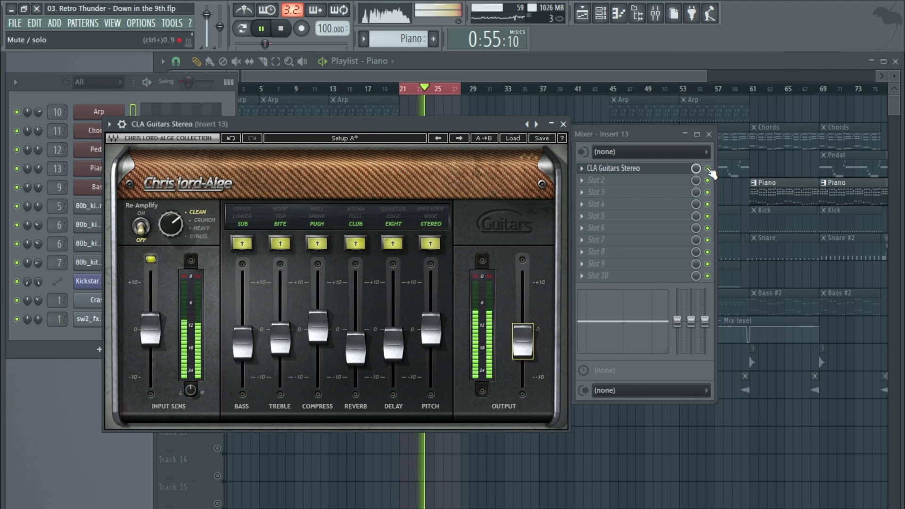
Compare the piano with CLA Guitars Stereo bypassed and enabled, then stop playback and close the plugin window
click(707, 169)
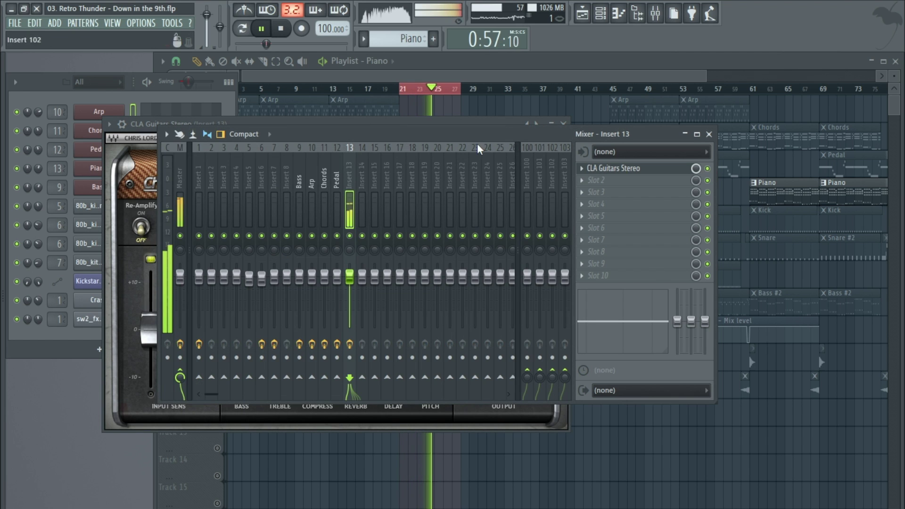
key(space)
click(113, 240)
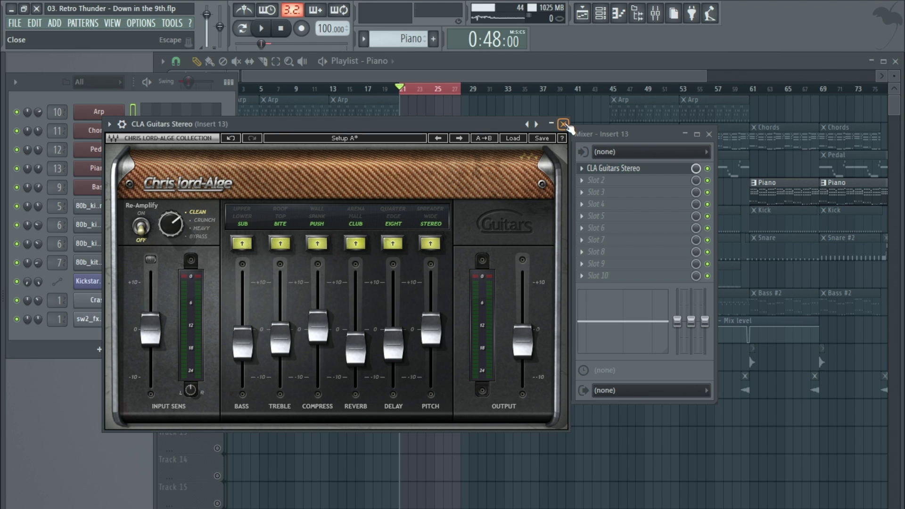
click(564, 124)
Unsolo the Piano playlist track and play the full arrangement from bar 21 with the Mixer shown, then stop playback
drag(519, 133, 448, 212)
click(558, 113)
scroll(245, 128, down, 3)
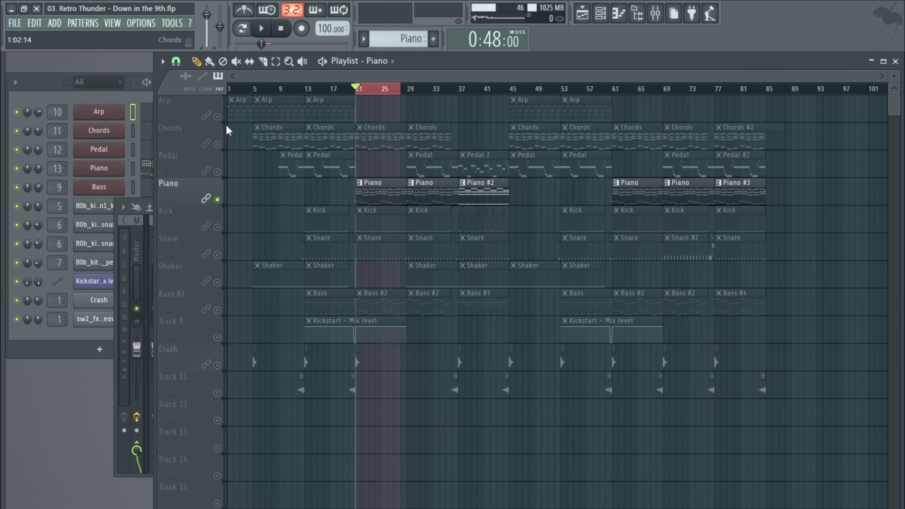
right_click(226, 117)
click(261, 28)
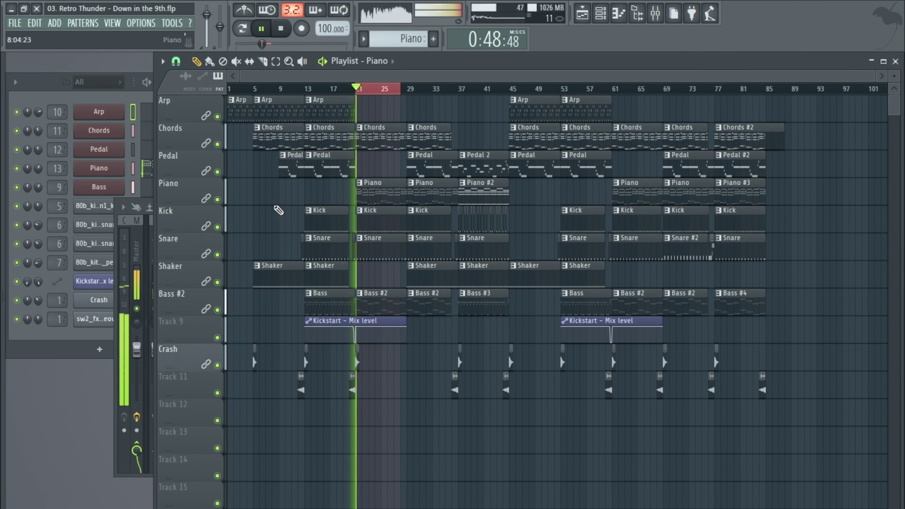
key(F9)
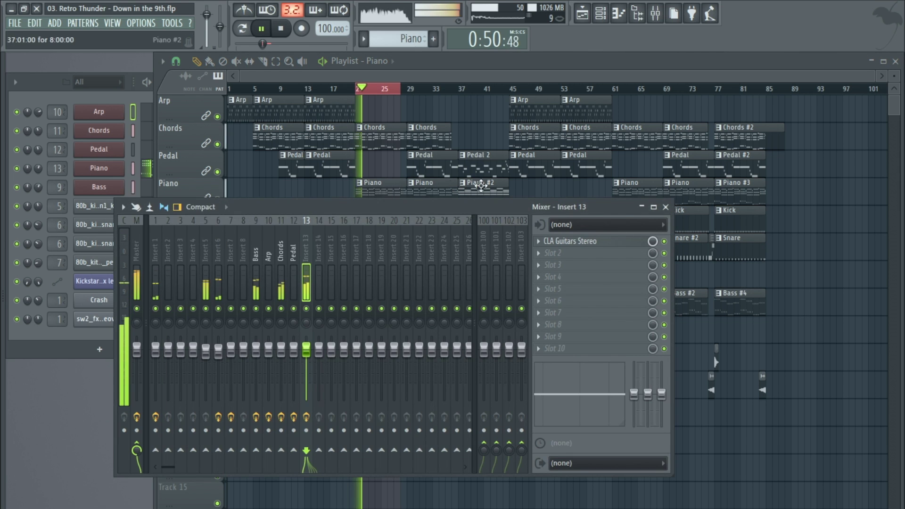
click(664, 207)
click(282, 29)
Reopen the Mixer and load Aphex Vintage Exciter Stereo in slot 2 of Insert 13
click(112, 22)
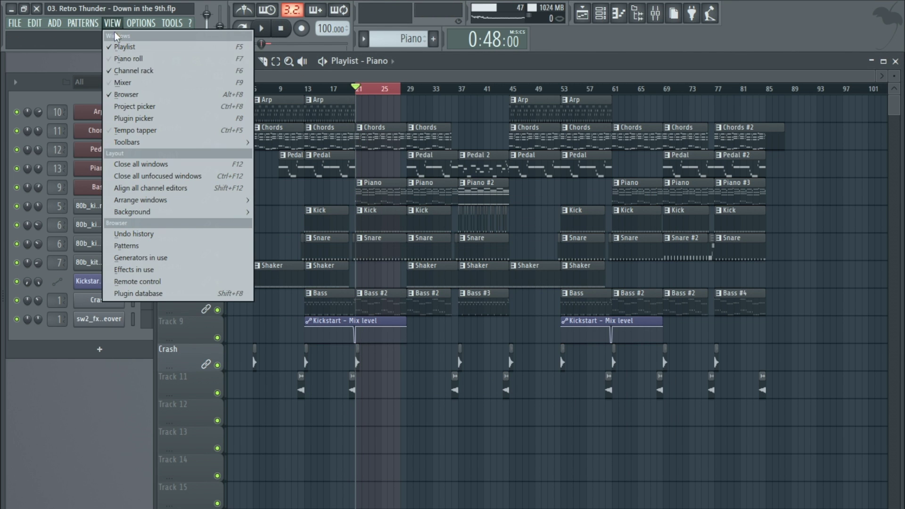
click(121, 81)
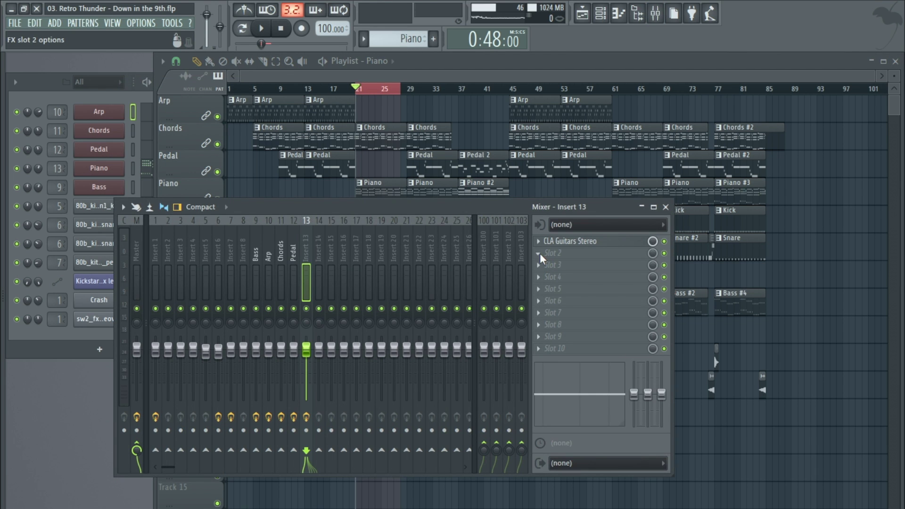
click(539, 253)
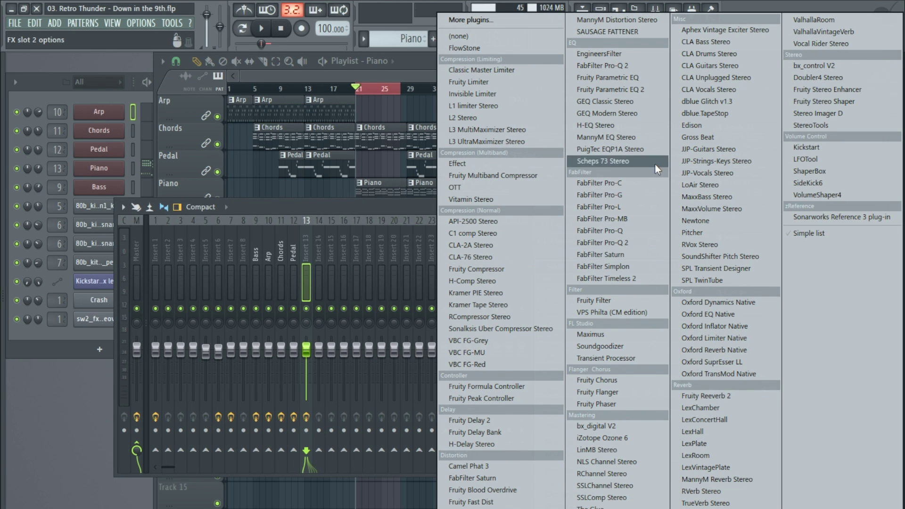
click(697, 32)
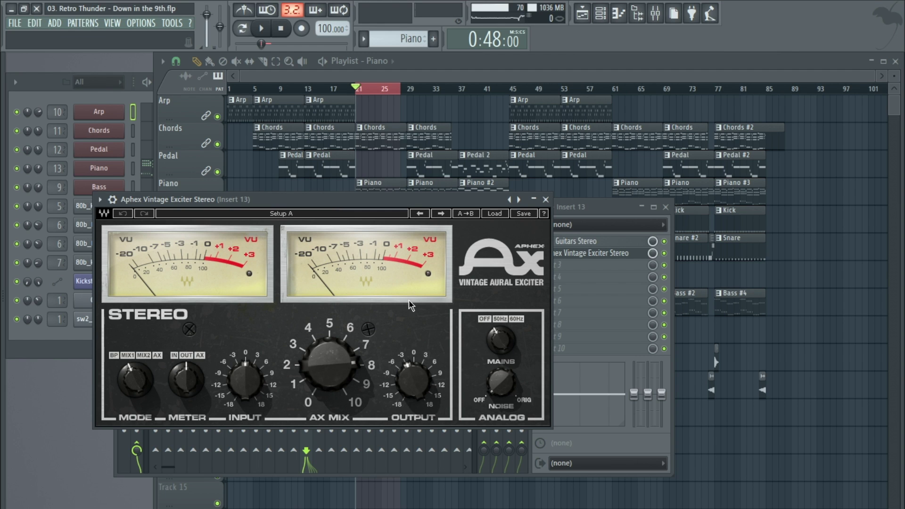
Audition the Aphex exciter on the Piano pattern with AX Mix at about 3 and again at about 7, stopping playback each time
drag(332, 348, 323, 377)
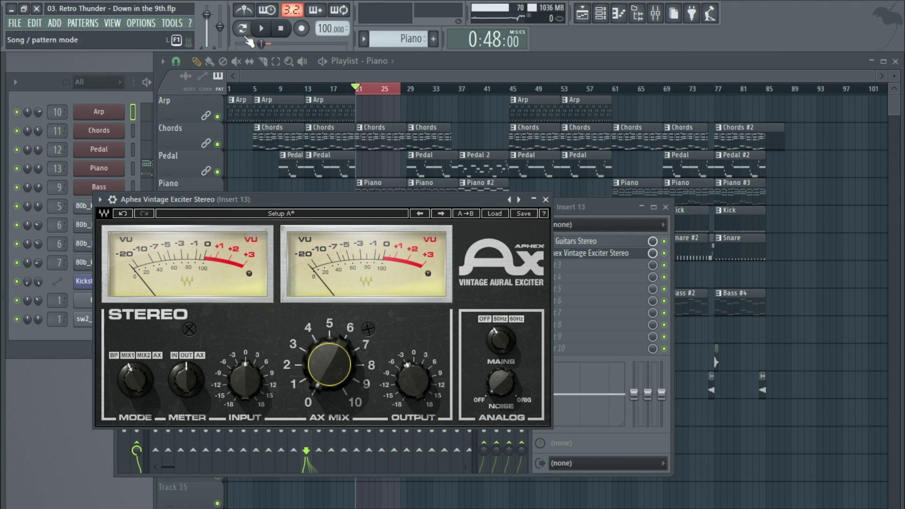
click(261, 29)
mouse_move(328, 365)
mouse_down()
mouse_move(329, 325)
mouse_move(329, 357)
mouse_up()
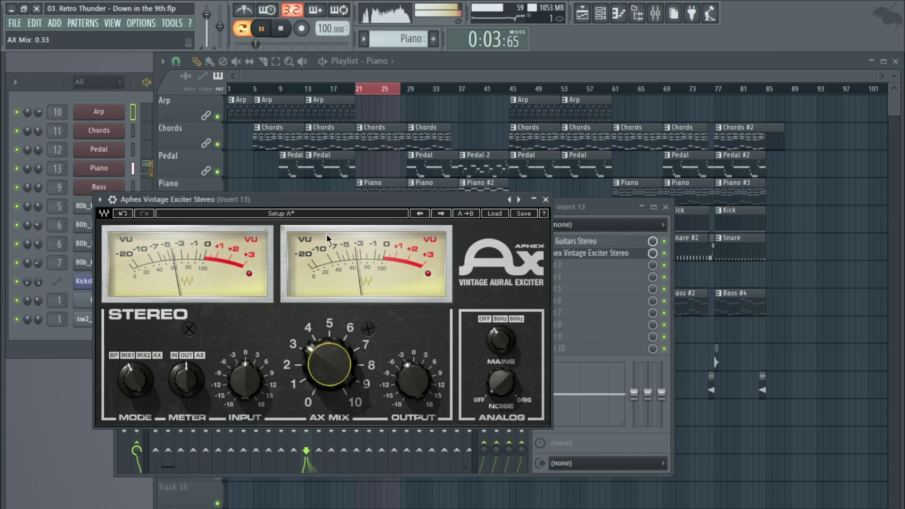
key(space)
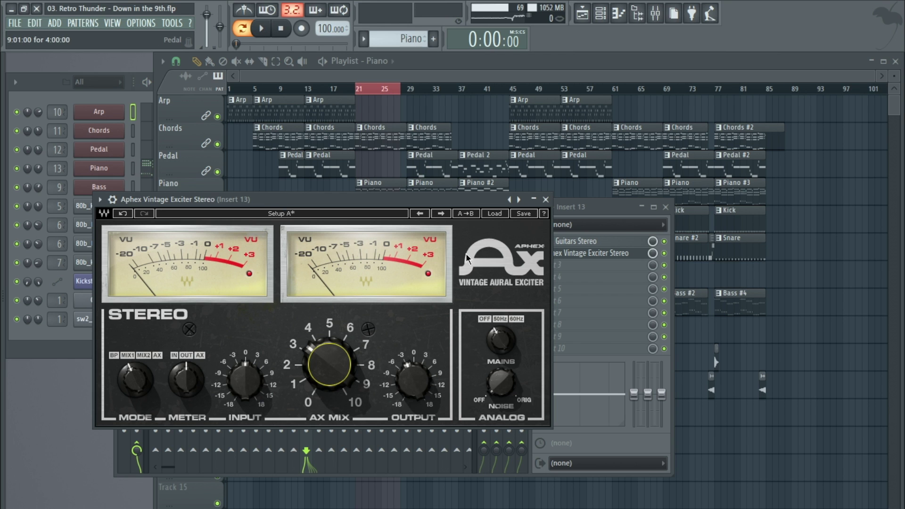
click(261, 28)
drag(329, 364, 329, 332)
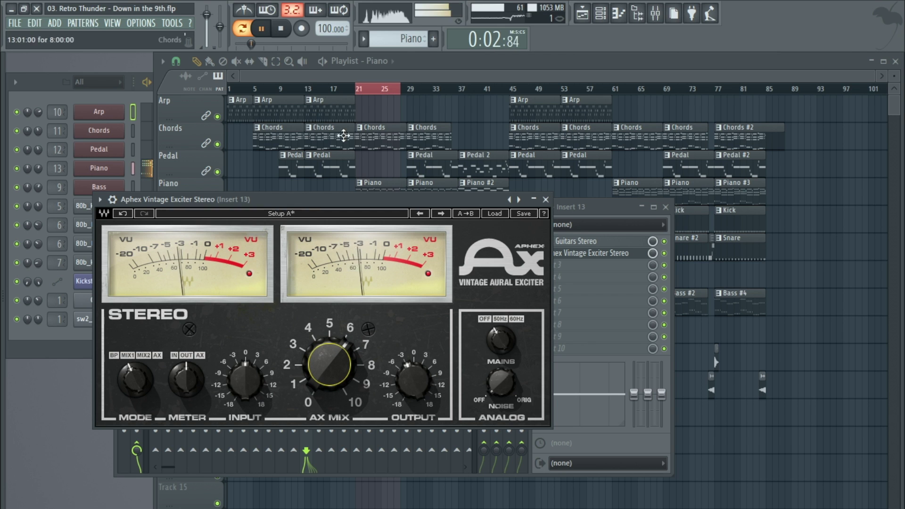
click(290, 32)
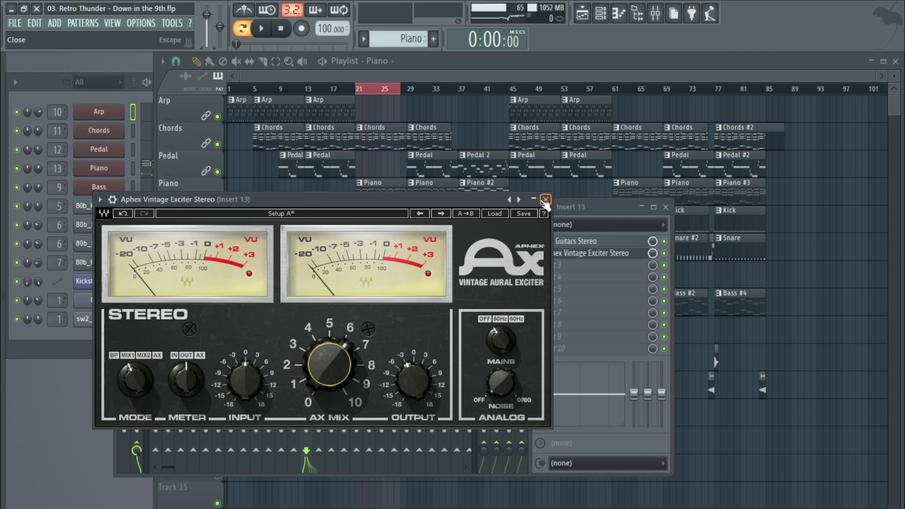
Close the Aphex exciter window, look over the replacement plugins for slot 2 without choosing one, and select the Master mixer track
click(545, 199)
click(538, 253)
mouse_move(566, 264)
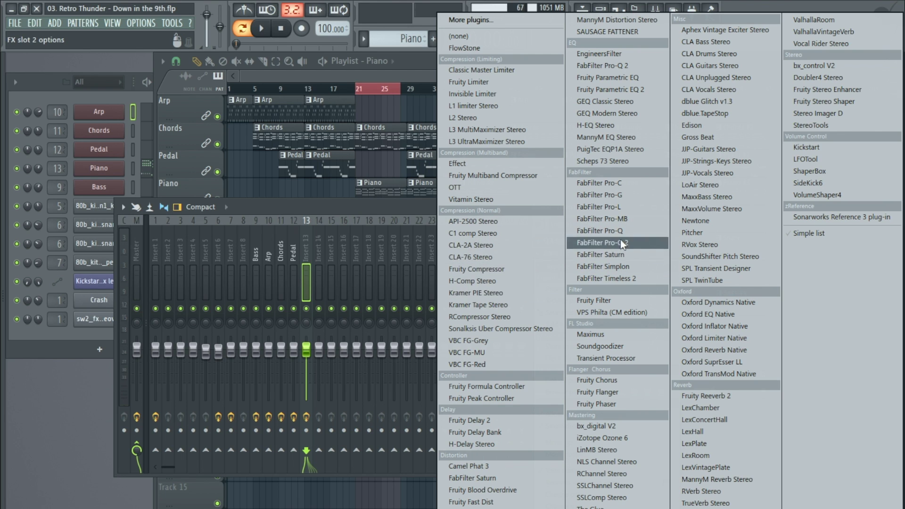
click(137, 239)
click(134, 250)
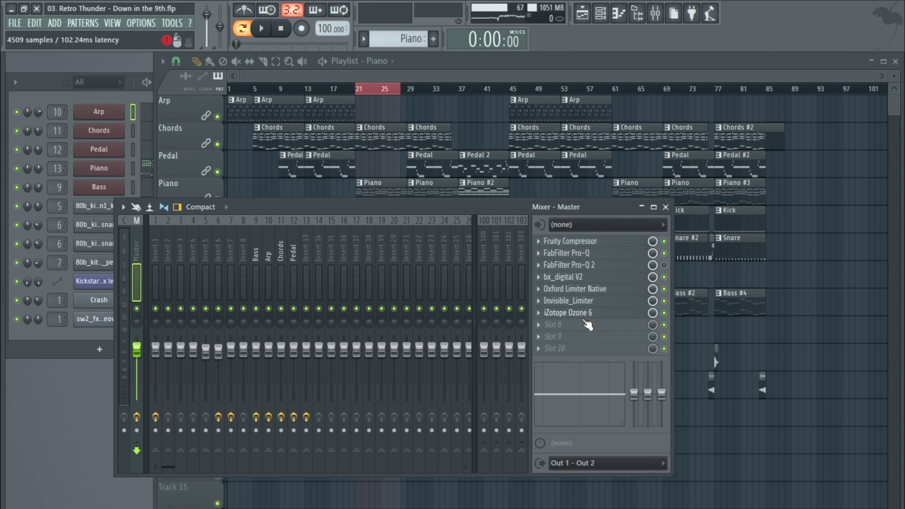
Open iZotope Ozone 6 on the Master, dismiss its Preset Manager and view the Imager, Dynamics and Maximizer modules before closing it
click(609, 313)
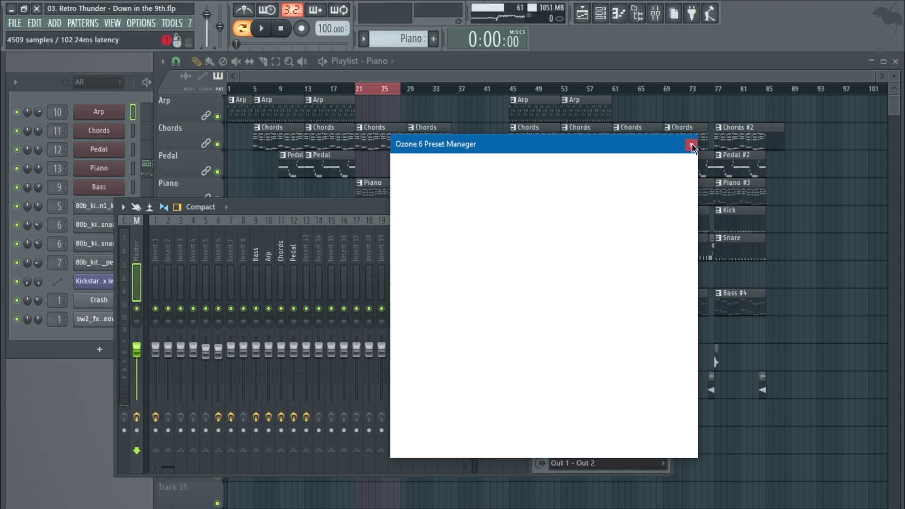
click(691, 146)
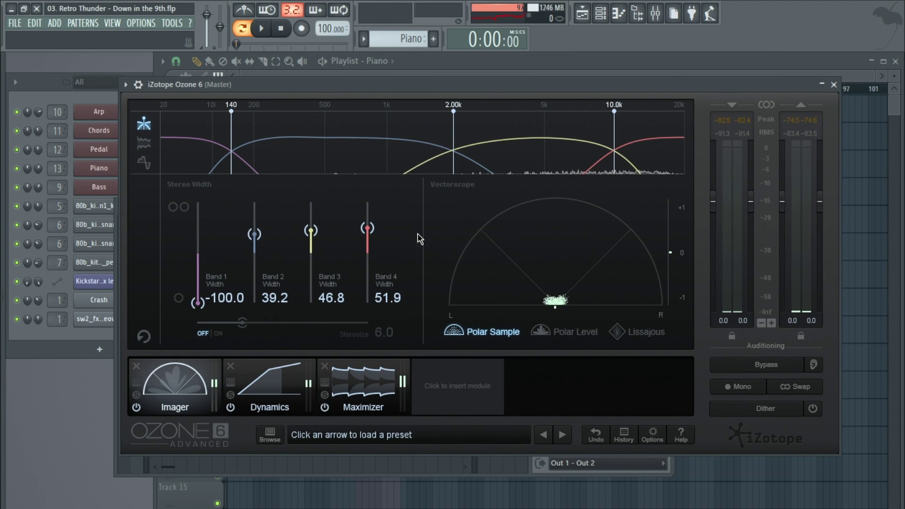
click(266, 386)
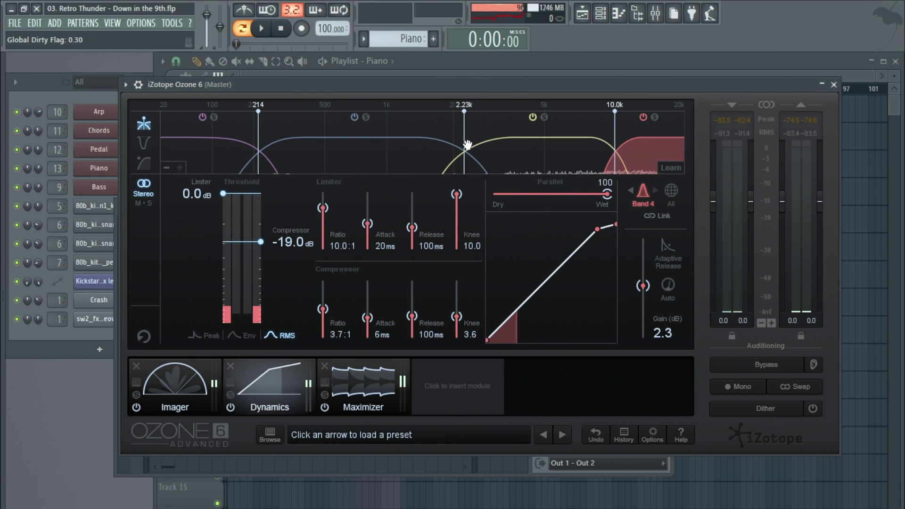
click(363, 386)
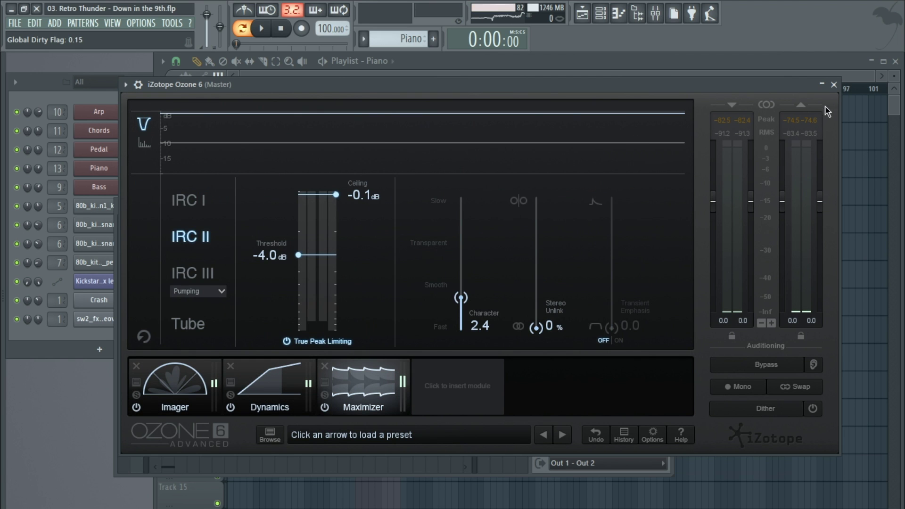
click(833, 84)
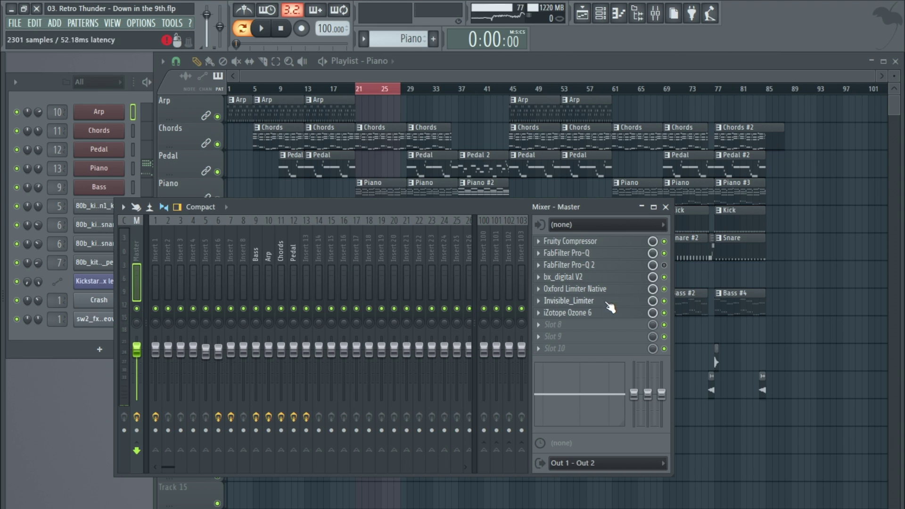
Open Fruity Compressor on the Master track, set its Gain to -1.4 dB and close its window
click(600, 239)
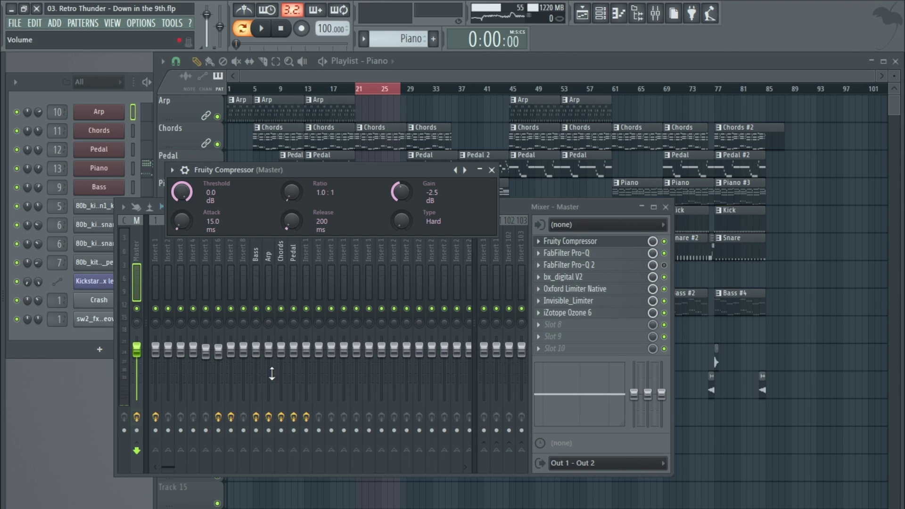
drag(404, 194, 404, 187)
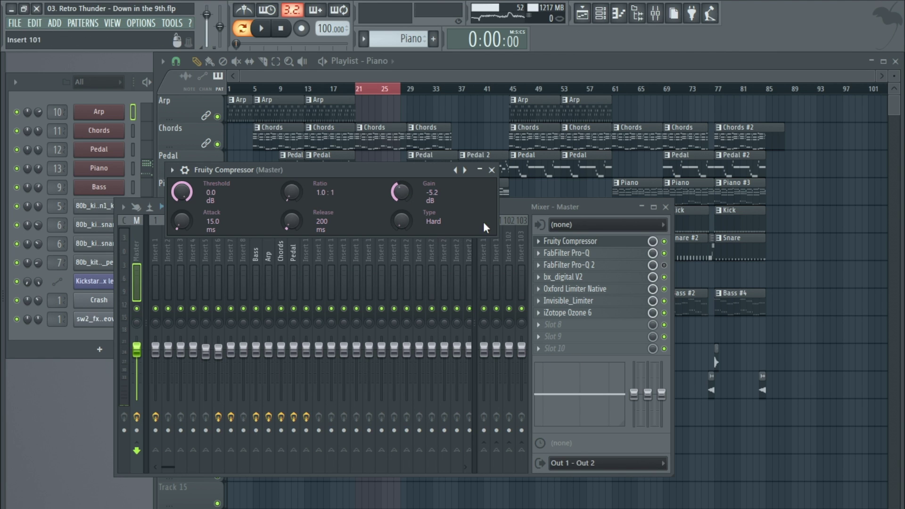
drag(405, 194, 338, 197)
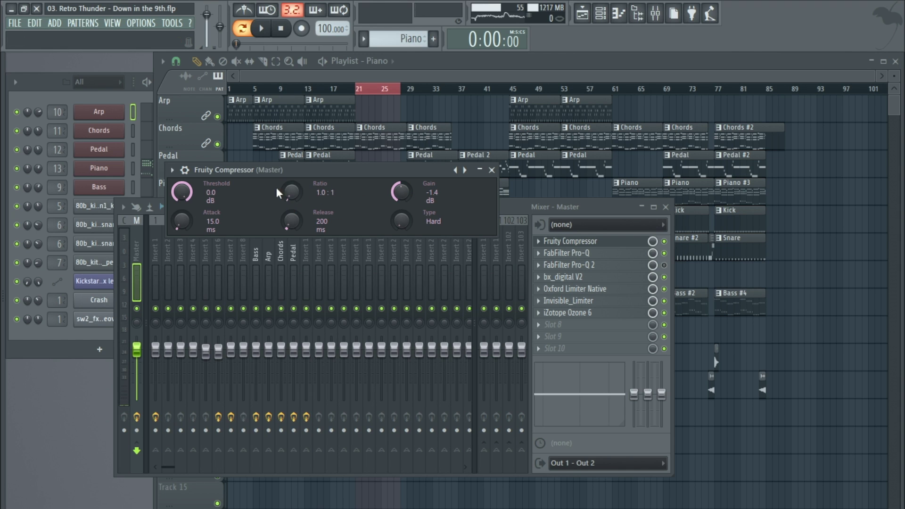
click(491, 170)
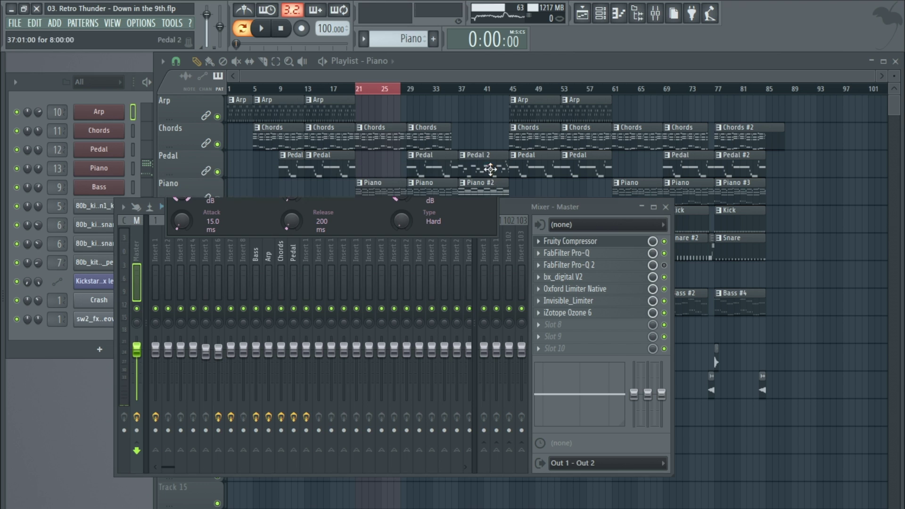
Browse the available plugins for slot 9 of the Master track without loading one, then close the Mixer
click(536, 337)
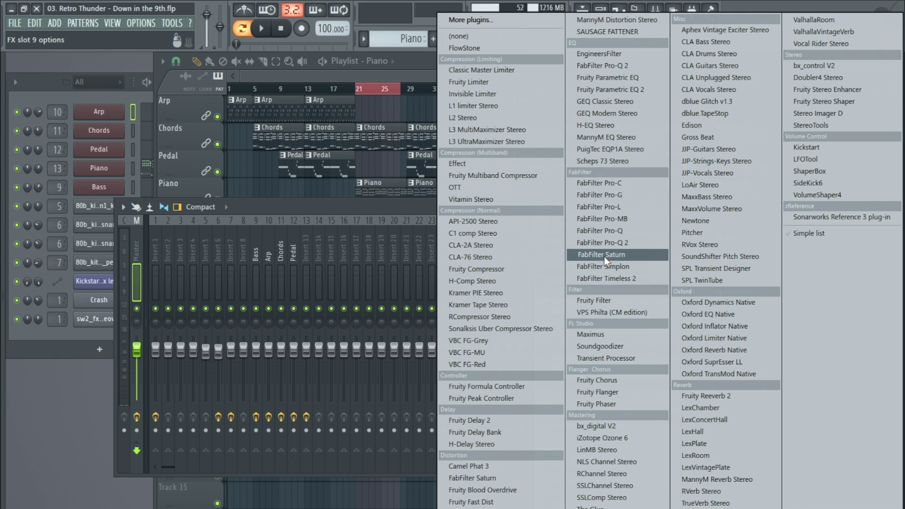
click(404, 199)
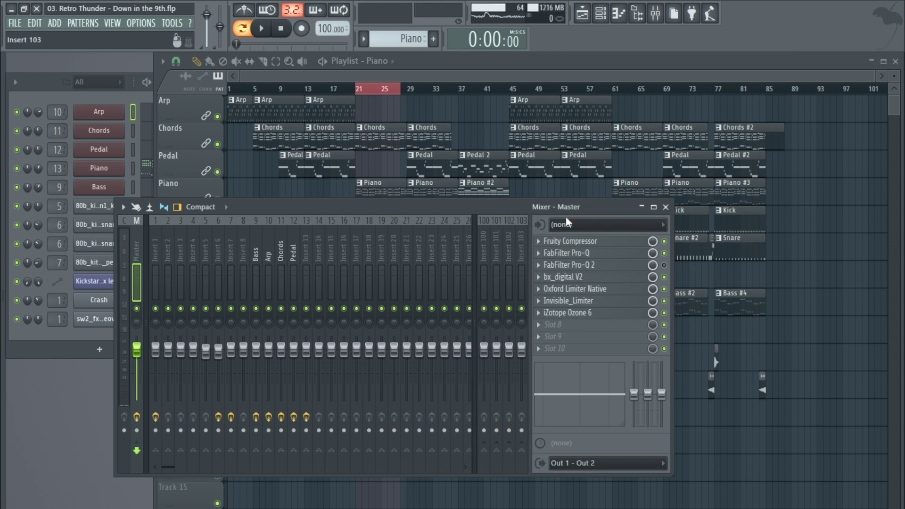
click(665, 208)
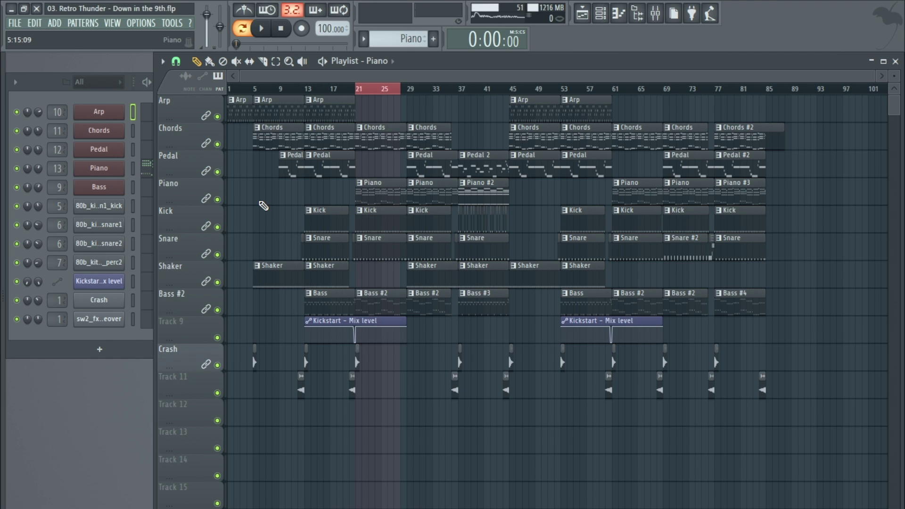
Clear the time selection, place the song playhead at bar 16 and reopen the Mixer
click(325, 90)
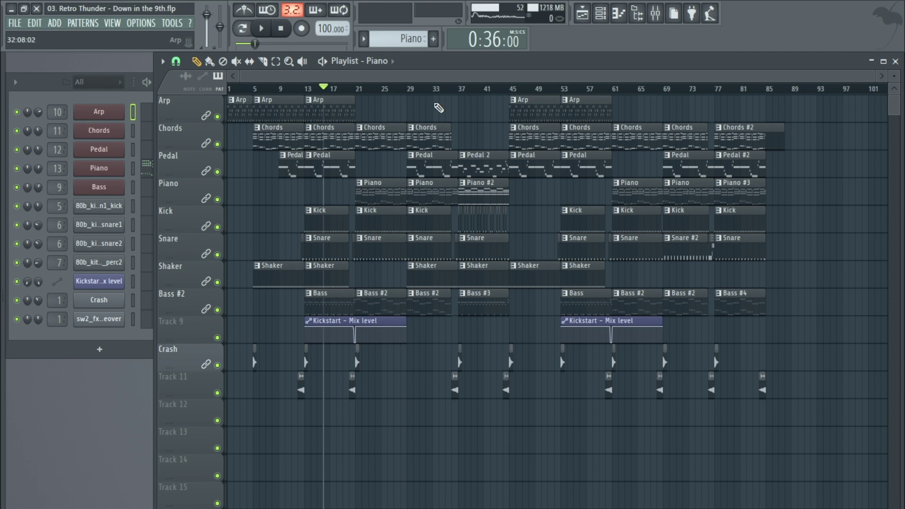
click(113, 24)
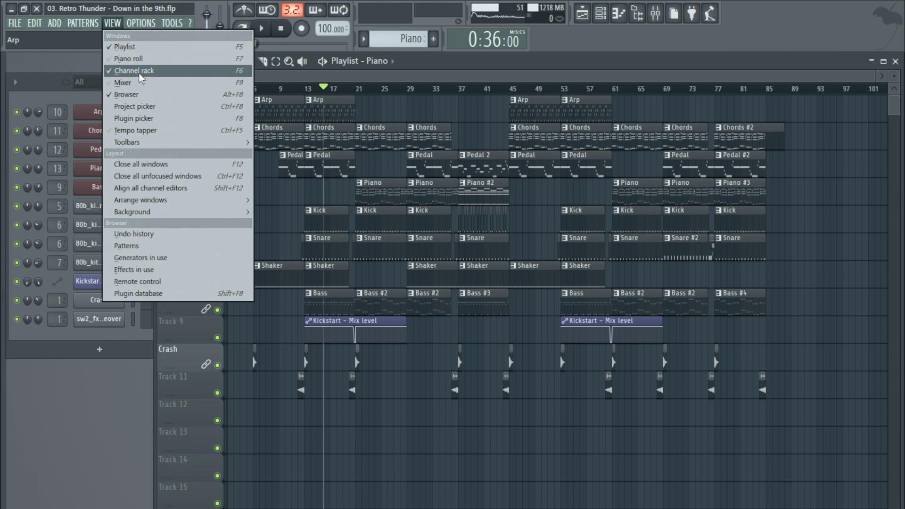
click(124, 83)
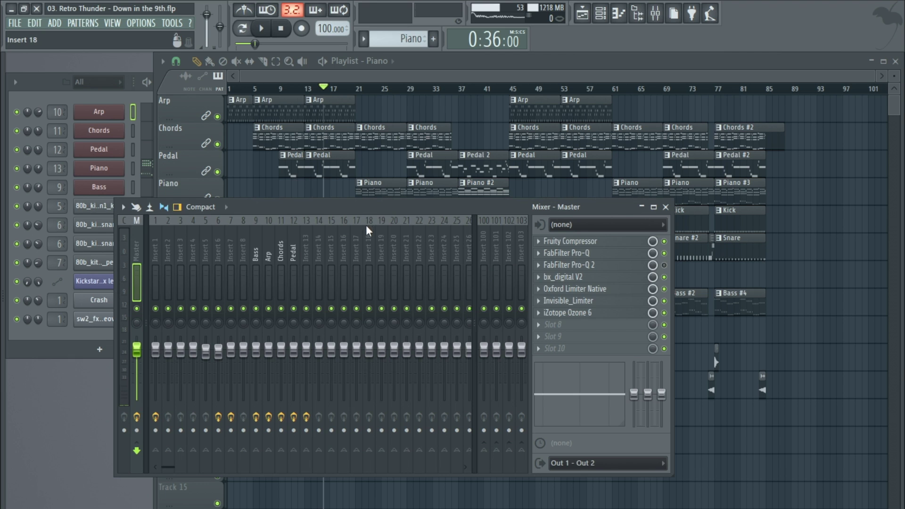
Select mixer track Insert 18 and browse the plugins available for its slot 1 without loading one
click(366, 238)
click(538, 241)
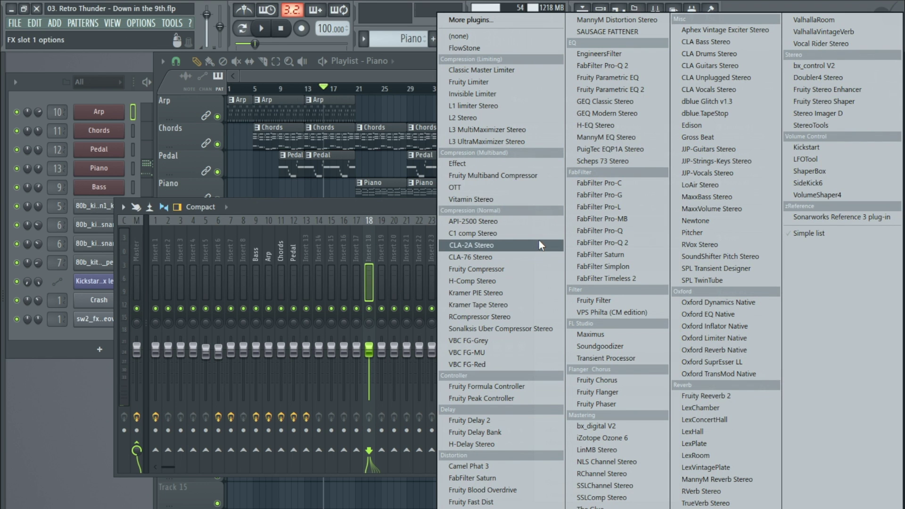
click(413, 318)
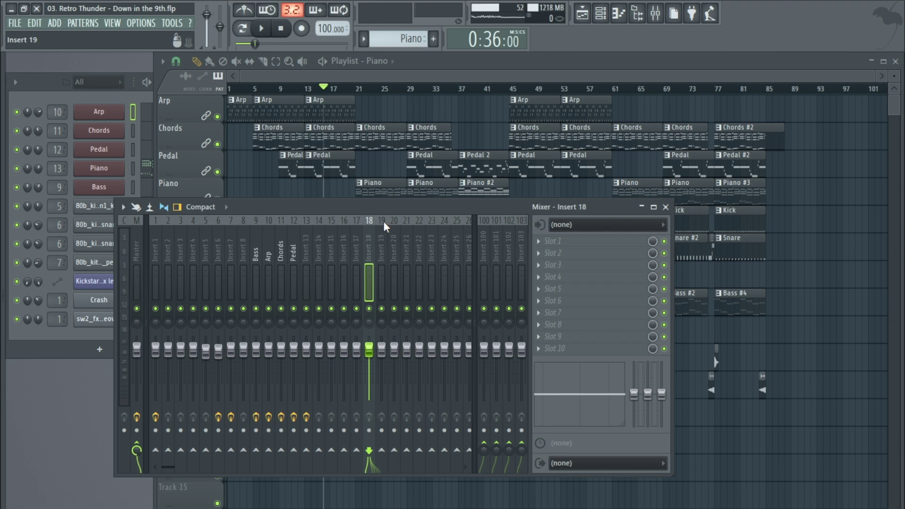
Load Fruity Delay 2 into slot 1 of Insert 18 and move its window over the middle of the Mixer
click(547, 240)
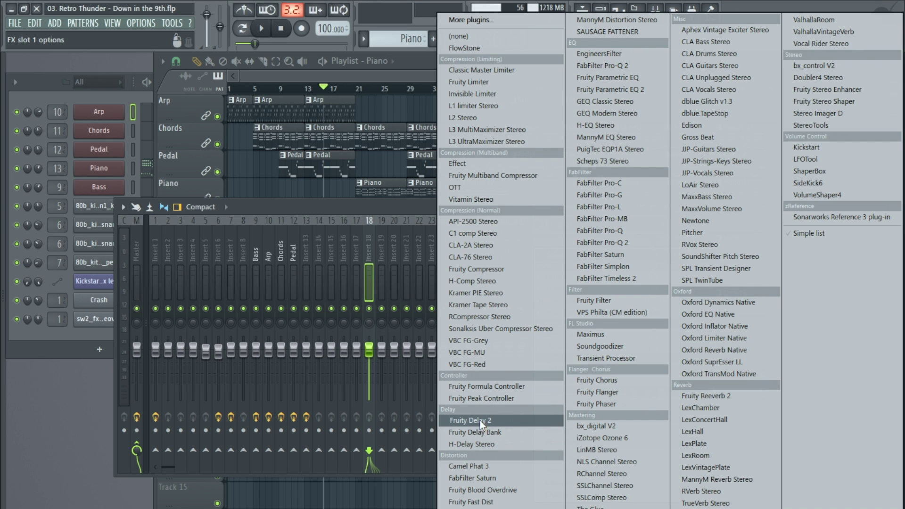
click(508, 419)
drag(208, 216, 359, 211)
Apply the stereo effect preset to Fruity Delay 2 on Insert 18 and close the plugin window
click(267, 211)
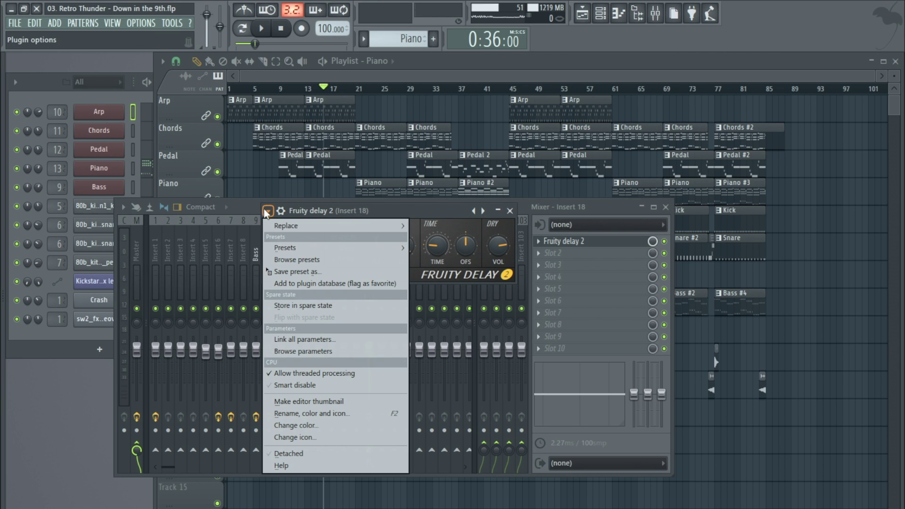
mouse_move(338, 250)
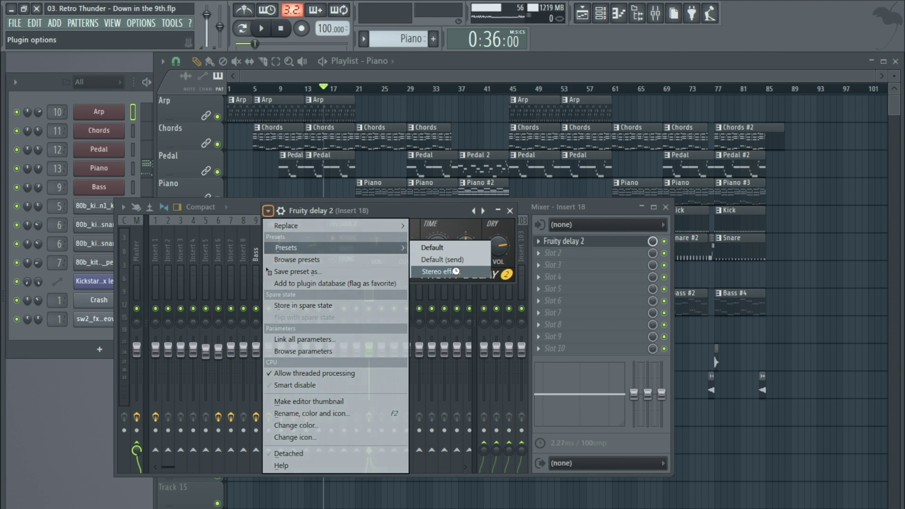
click(456, 269)
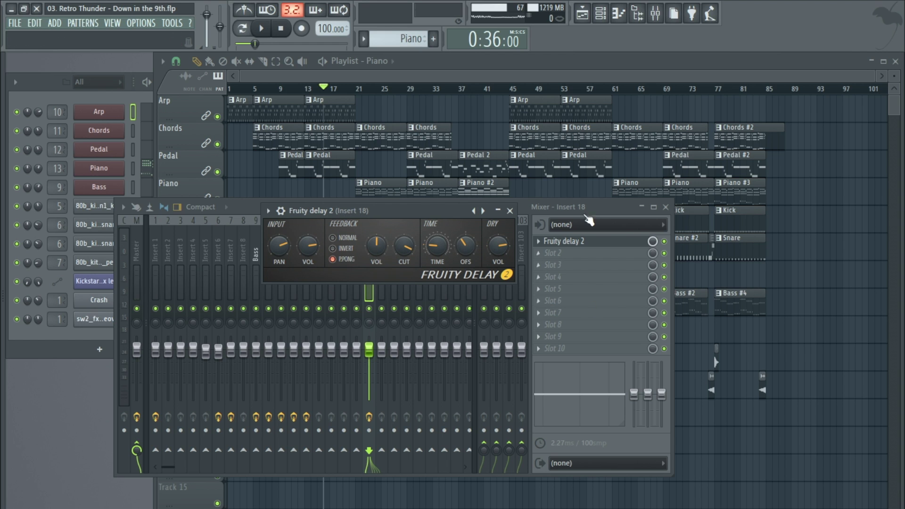
click(510, 211)
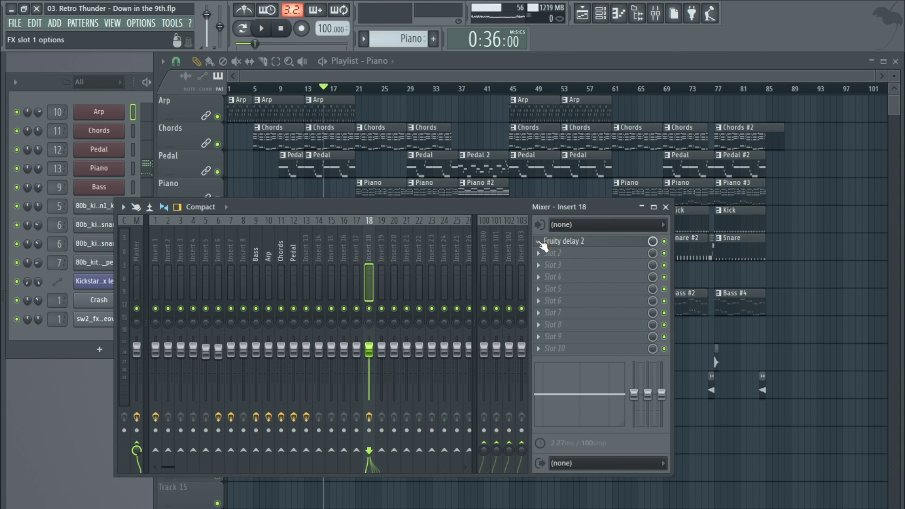
Remove Fruity Delay 2 from slot 1 of Insert 18 and close the Mixer
click(568, 241)
mouse_move(572, 256)
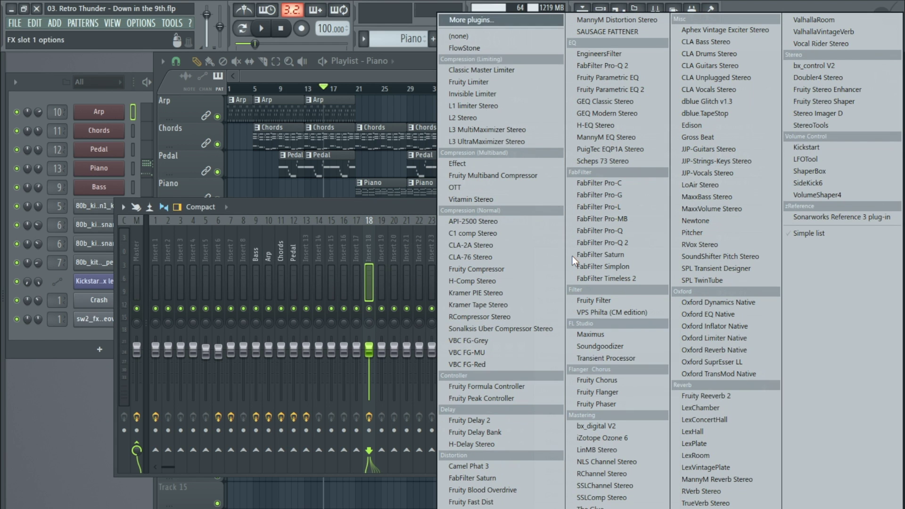
click(461, 41)
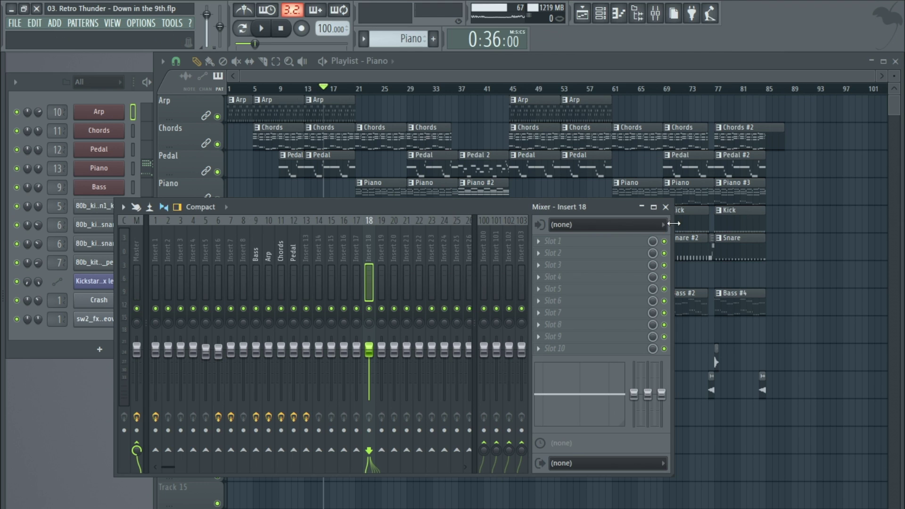
click(665, 207)
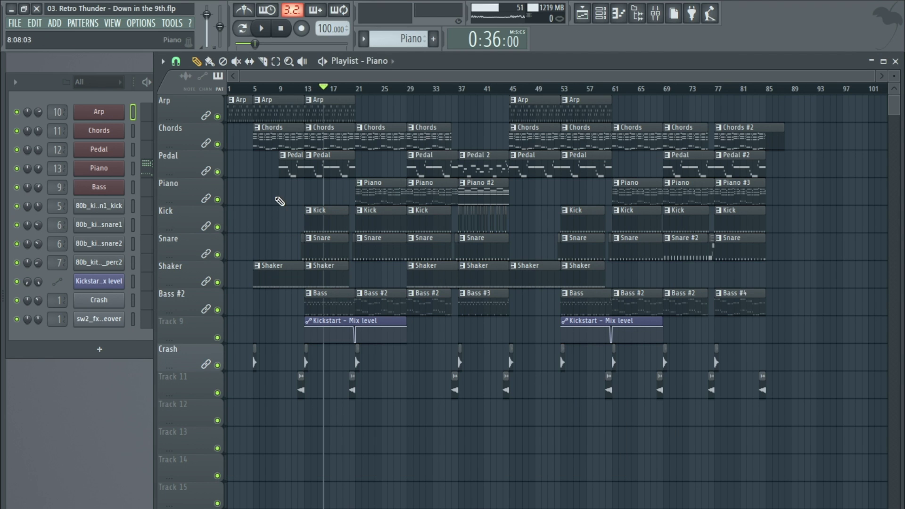